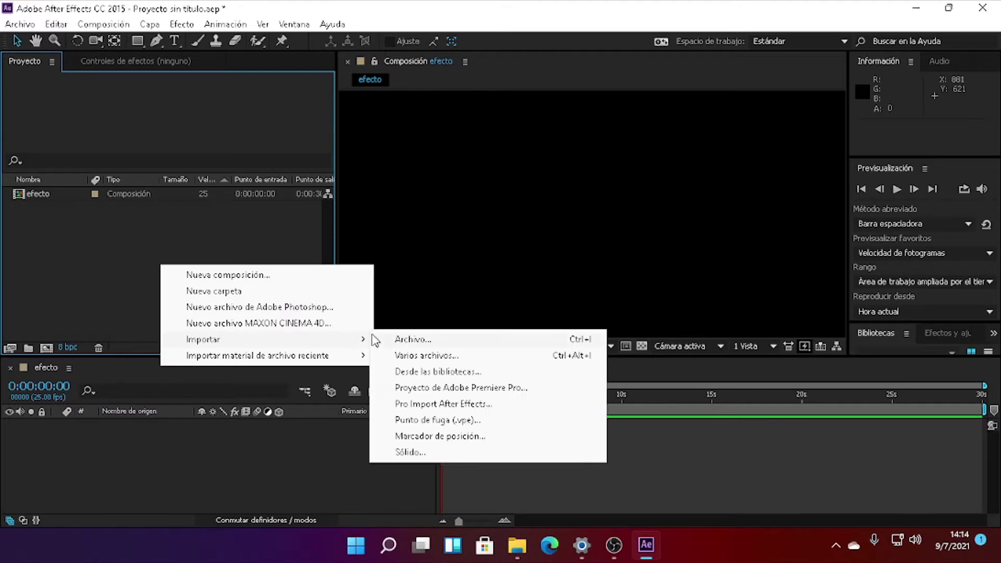
# Step: Import the video 20210704_145154.mp4 and place it as a layer in the efecto composition
pyautogui.click(443, 337)
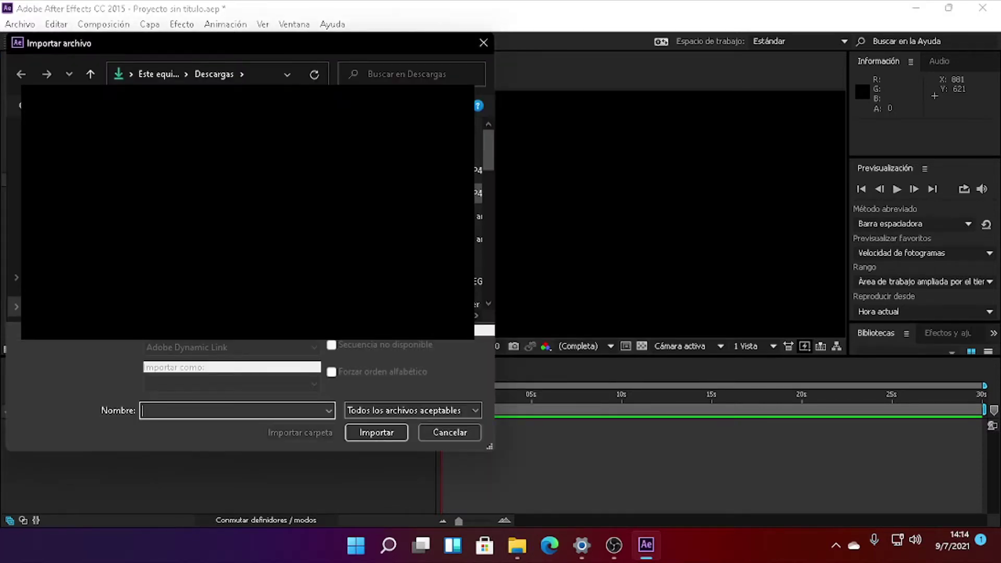
pyautogui.doubleClick(102, 205)
pyautogui.click(23, 241)
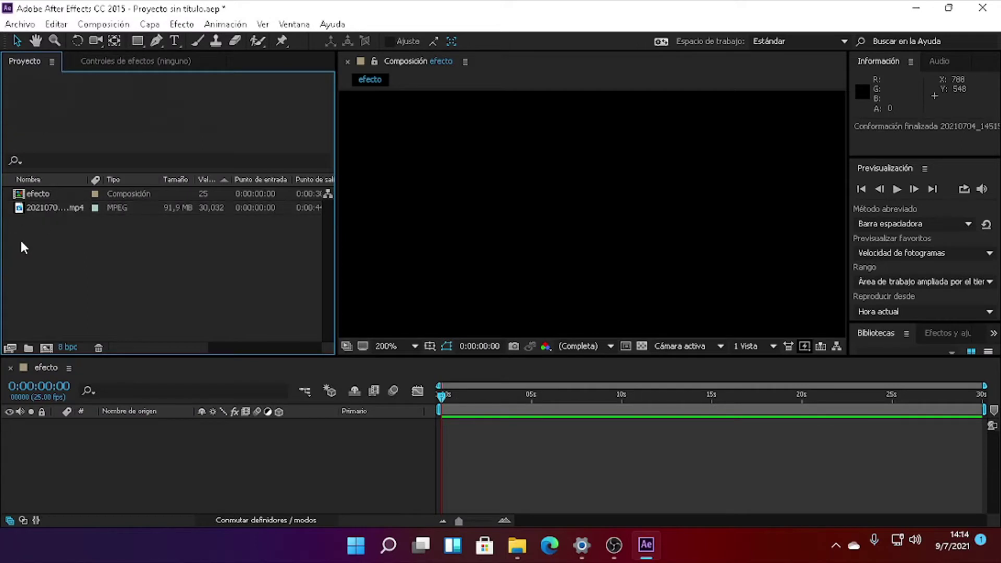
pyautogui.moveTo(29, 207); pyautogui.dragTo(185, 464)
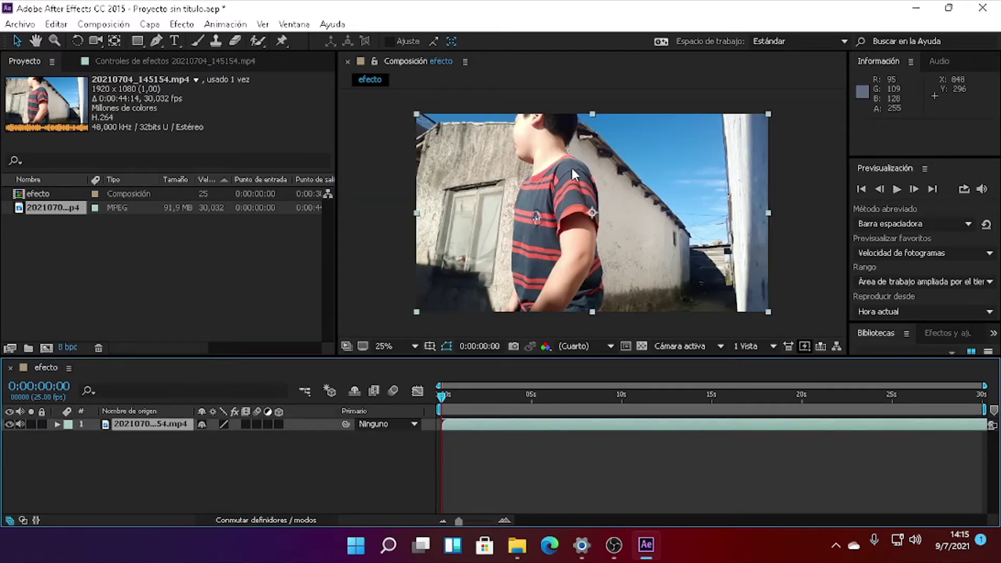
# Step: Set the preview resolution to Cuarto and start the work area at 0:00:21:24
pyautogui.click(573, 346)
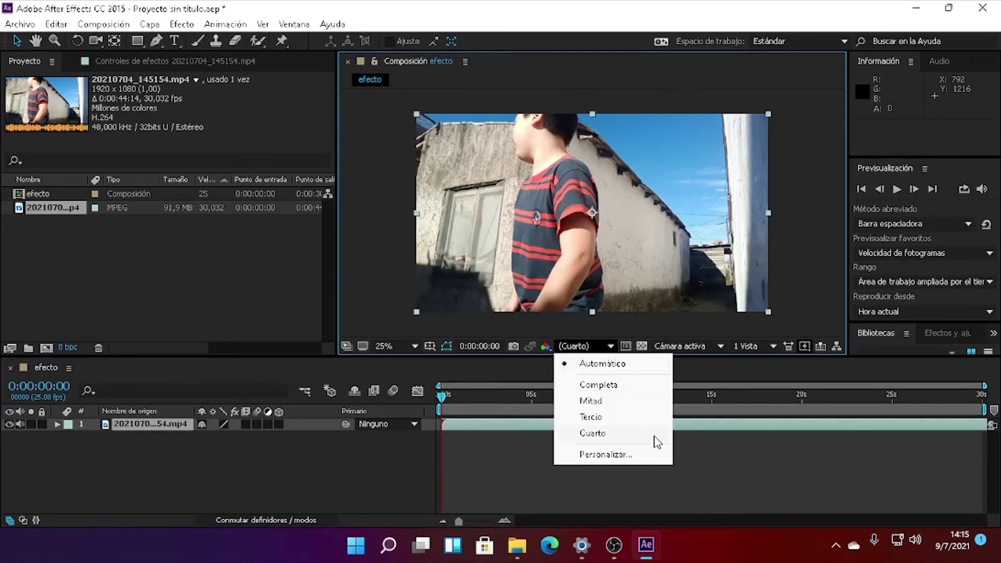
pyautogui.click(589, 433)
pyautogui.click(484, 394)
pyautogui.click(518, 396)
pyautogui.moveTo(518, 396); pyautogui.dragTo(831, 394)
pyautogui.click(802, 395)
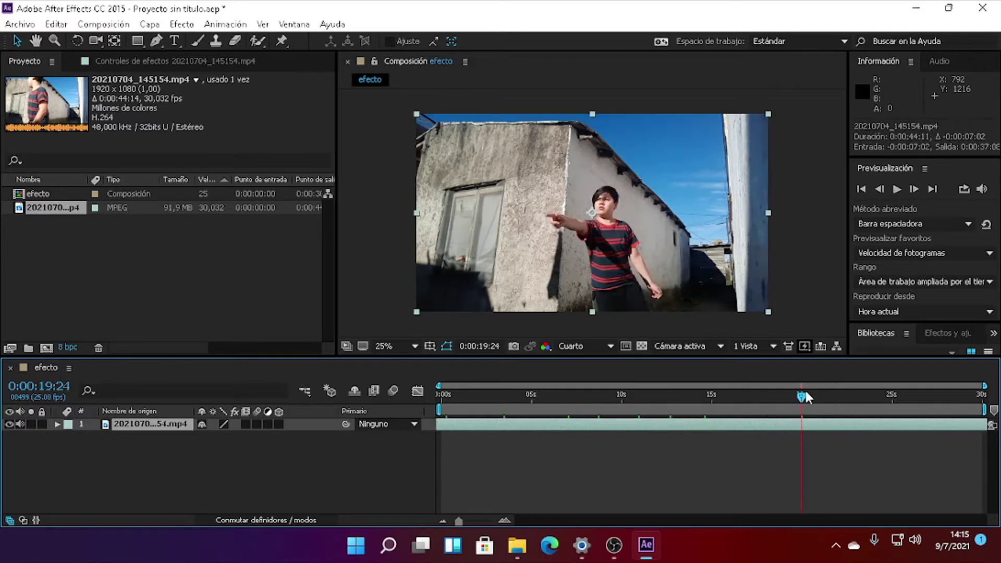
pyautogui.click(840, 397)
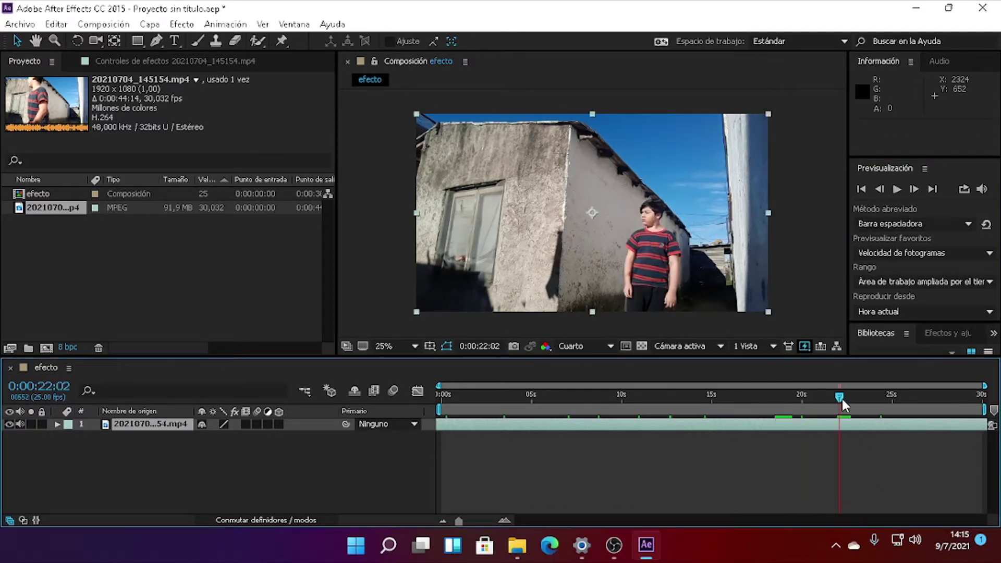
pyautogui.moveTo(842, 398); pyautogui.dragTo(839, 399)
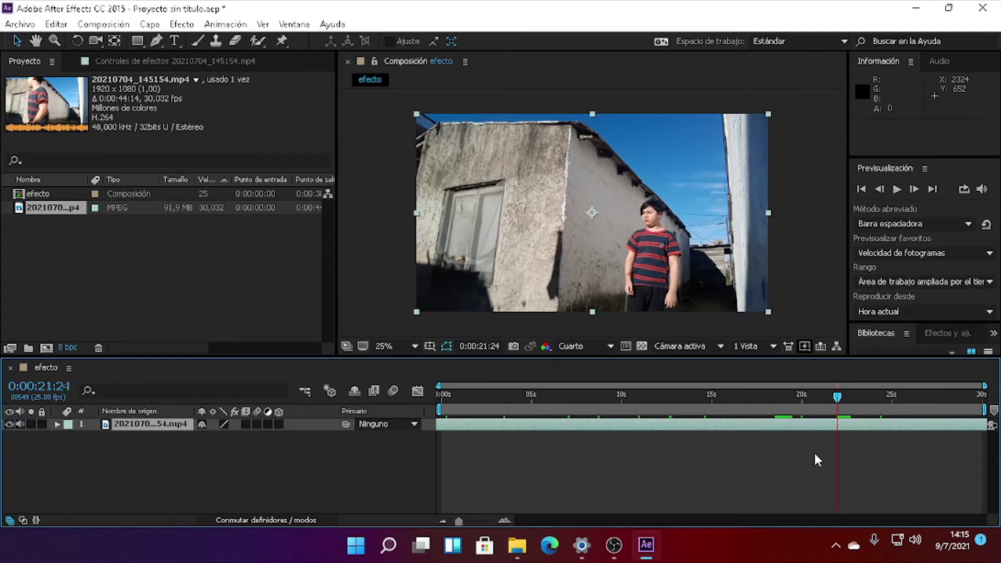
pyautogui.press('b')
# Step: End the work area at 0:00:25:10 and trim the composition to the work area
pyautogui.click(855, 396)
pyautogui.moveTo(856, 397); pyautogui.dragTo(874, 388)
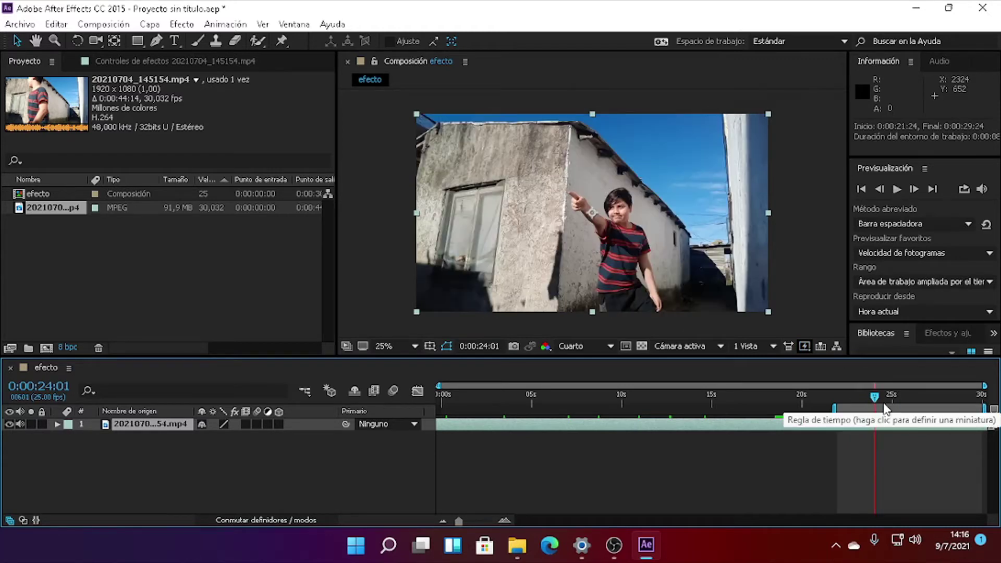
pyautogui.click(885, 396)
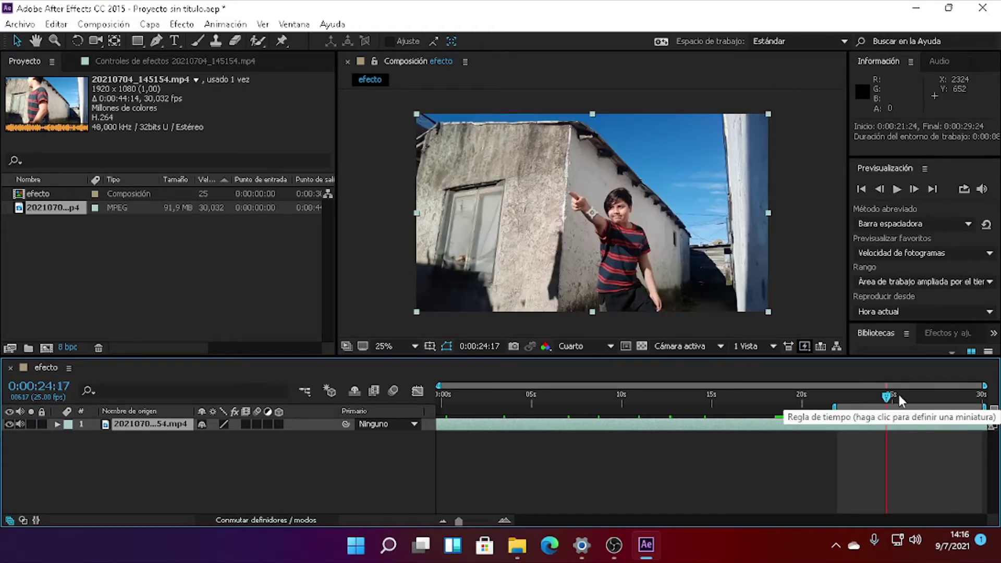
pyautogui.click(899, 394)
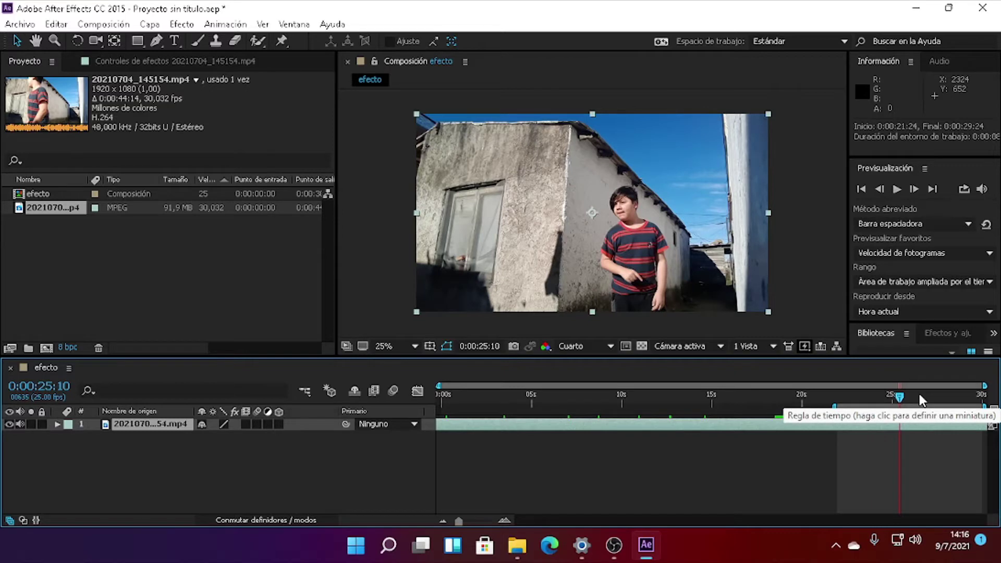
pyautogui.press('n')
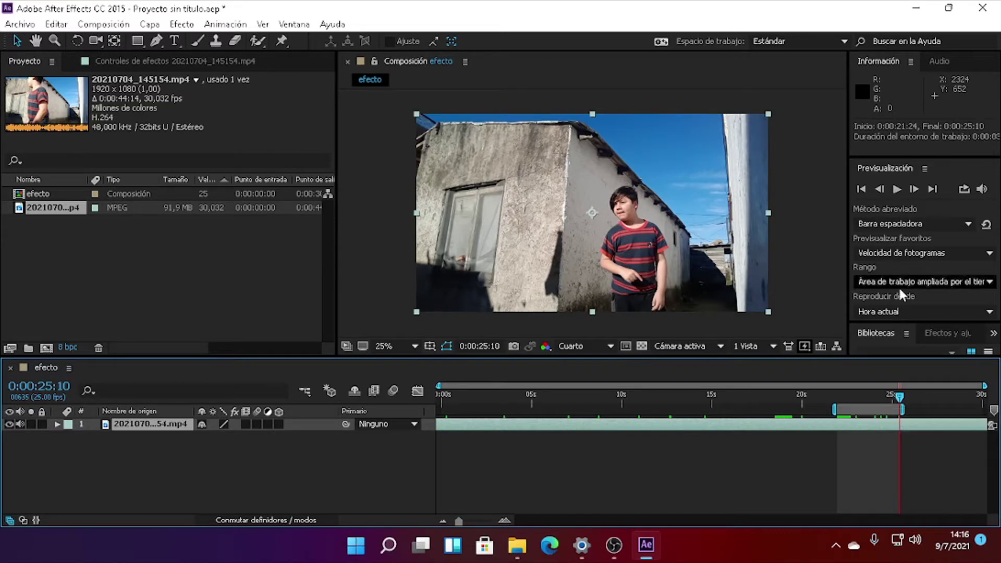
pyautogui.rightClick(866, 412)
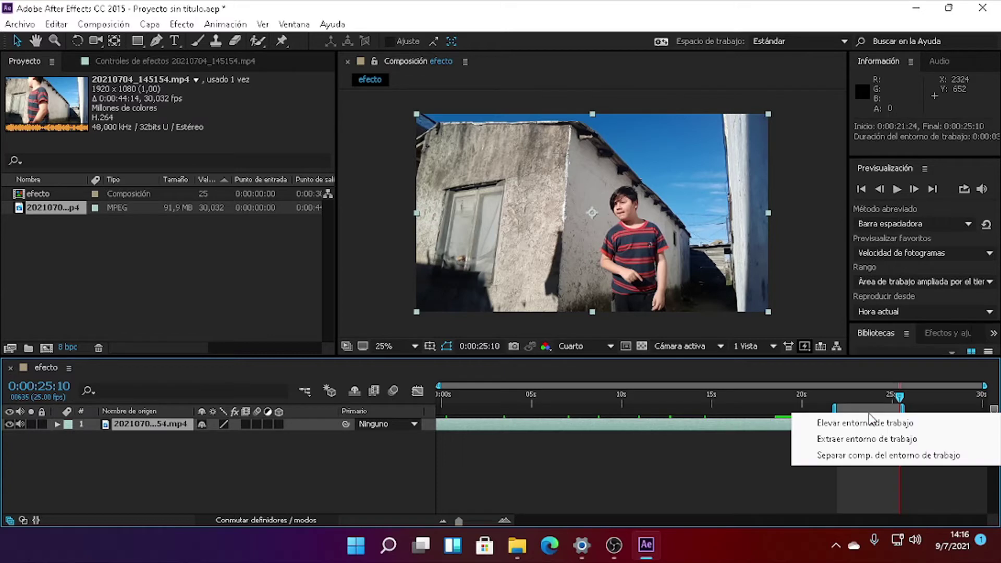
pyautogui.click(879, 455)
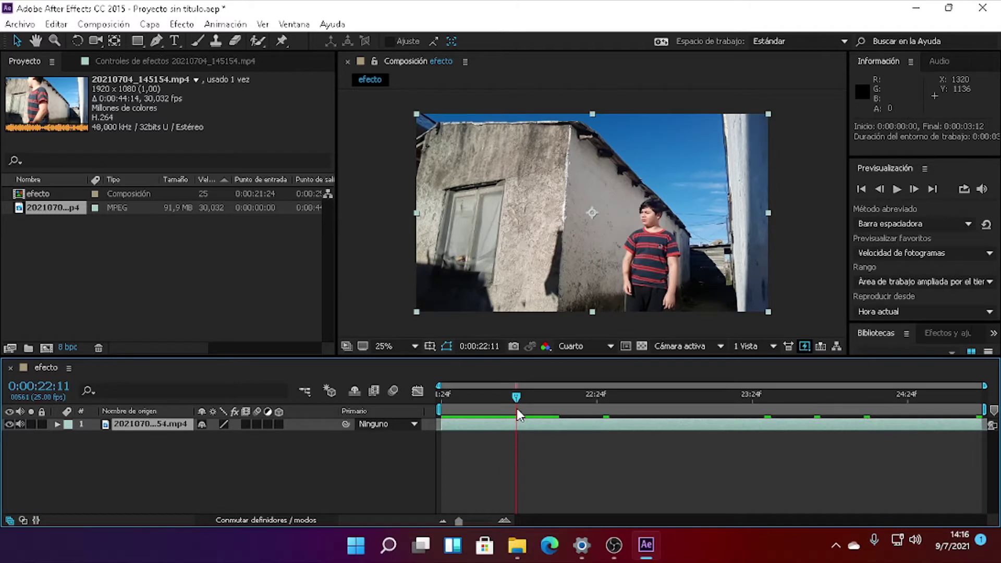
# Step: Add a null object to the efecto composition
pyautogui.scroll(3, 617, 283)
pyautogui.moveTo(620, 289); pyautogui.dragTo(449, 21)
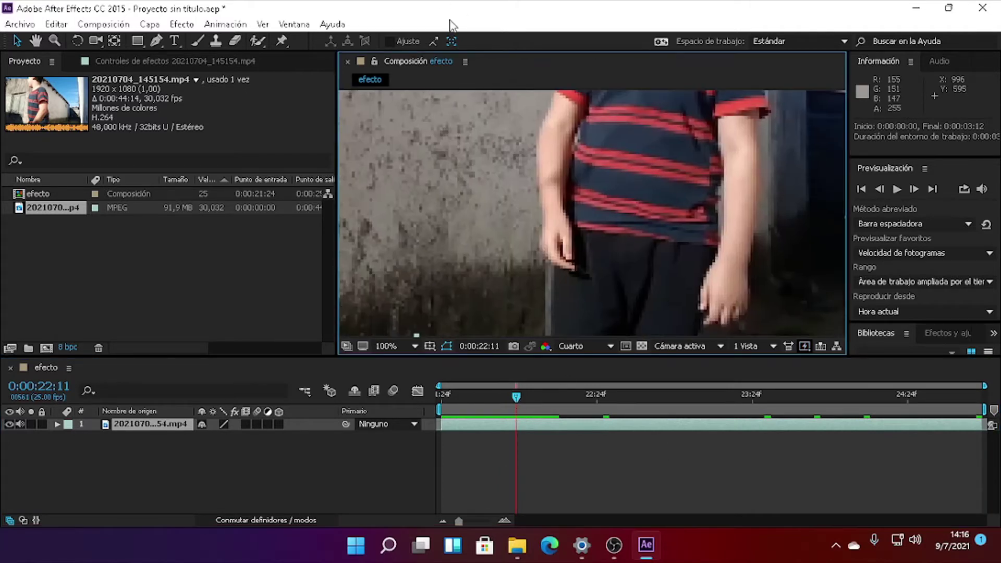
pyautogui.scroll(1, 589, 292)
pyautogui.moveTo(589, 292); pyautogui.dragTo(582, 232)
pyautogui.scroll(-1, 582, 232)
pyautogui.rightClick(171, 463)
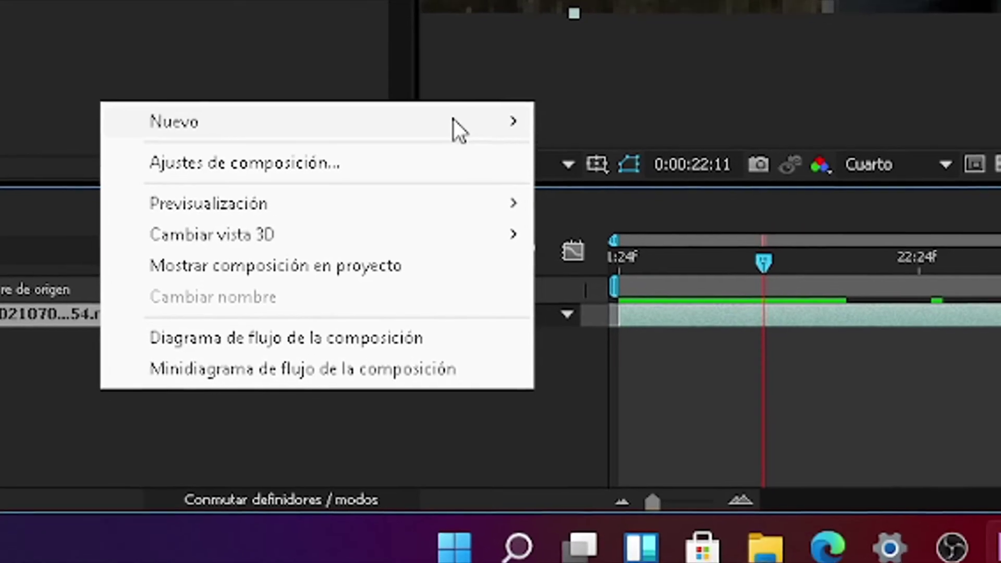
pyautogui.moveTo(590, 174)
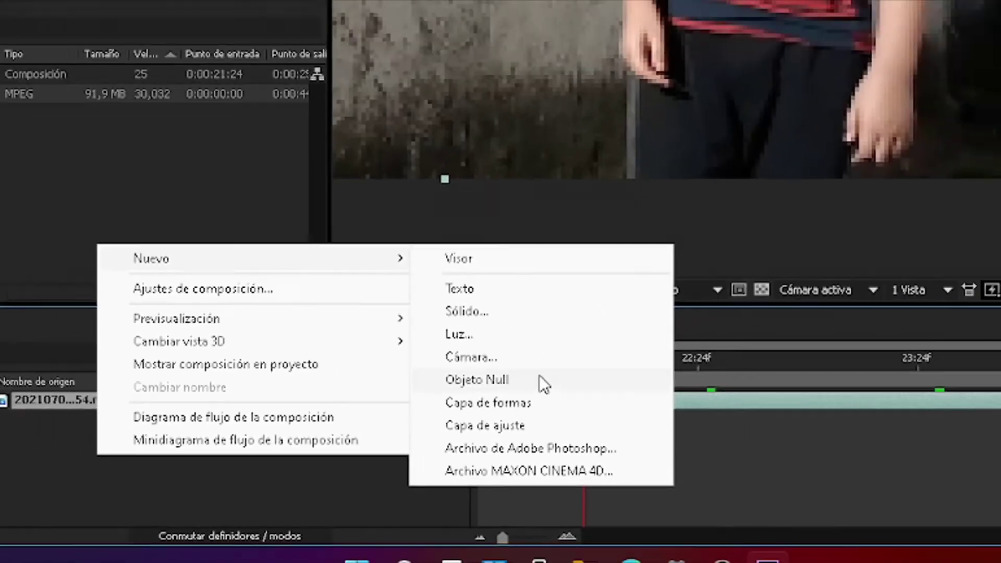
pyautogui.click(539, 374)
# Step: Place the null on the fingertip at about 1177.5, 990.8 and start keyframing its position at 0:00:22:11
pyautogui.scroll(-4, 560, 161)
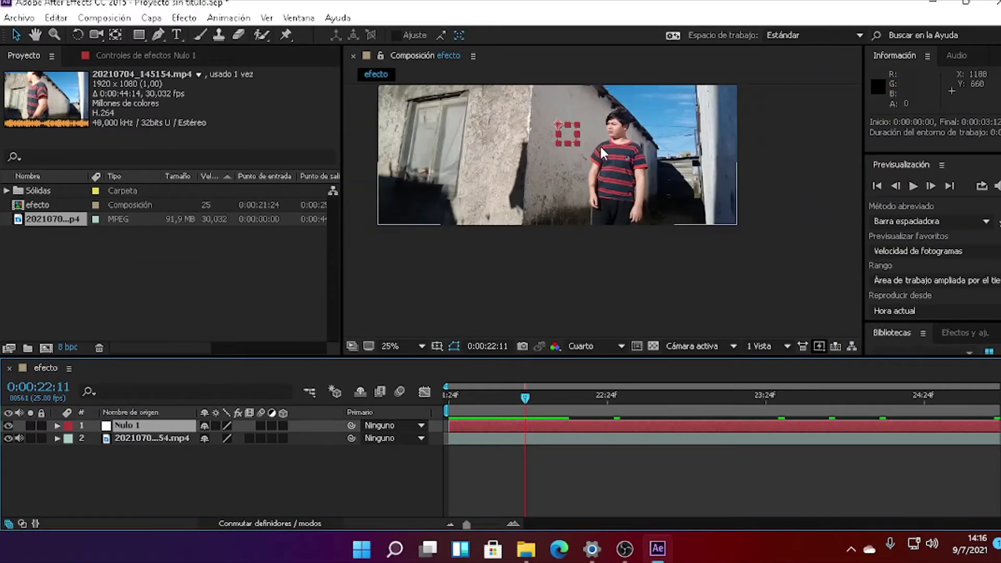
pyautogui.scroll(3, 601, 136)
pyautogui.scroll(-1, 601, 124)
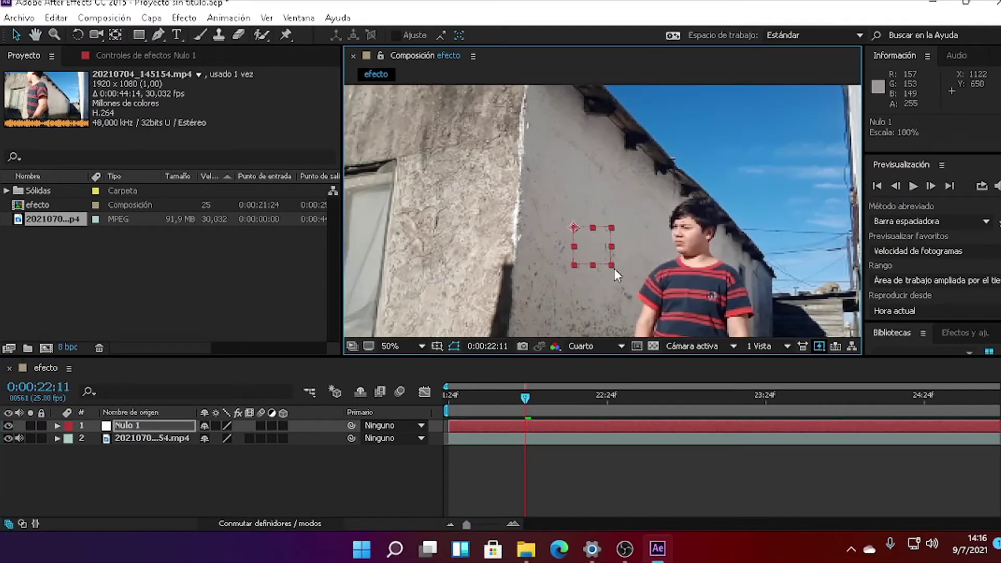
pyautogui.moveTo(599, 245); pyautogui.dragTo(679, 319)
pyautogui.scroll(1, 708, 264)
pyautogui.moveTo(708, 264); pyautogui.dragTo(402, 30)
pyautogui.scroll(1, 461, 139)
pyautogui.moveTo(482, 159); pyautogui.dragTo(829, 351)
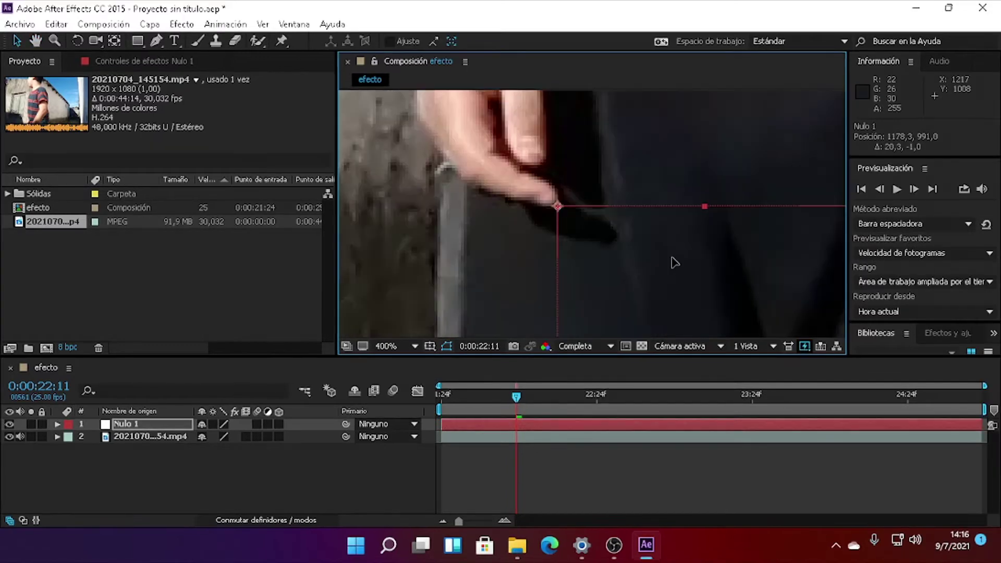
pyautogui.moveTo(671, 258); pyautogui.dragTo(670, 259)
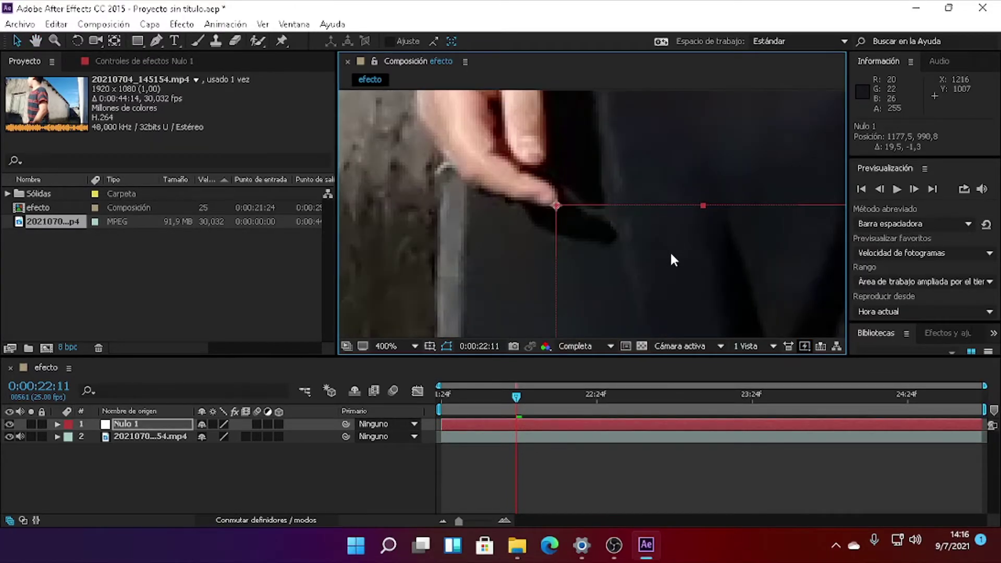
pyautogui.press('p')
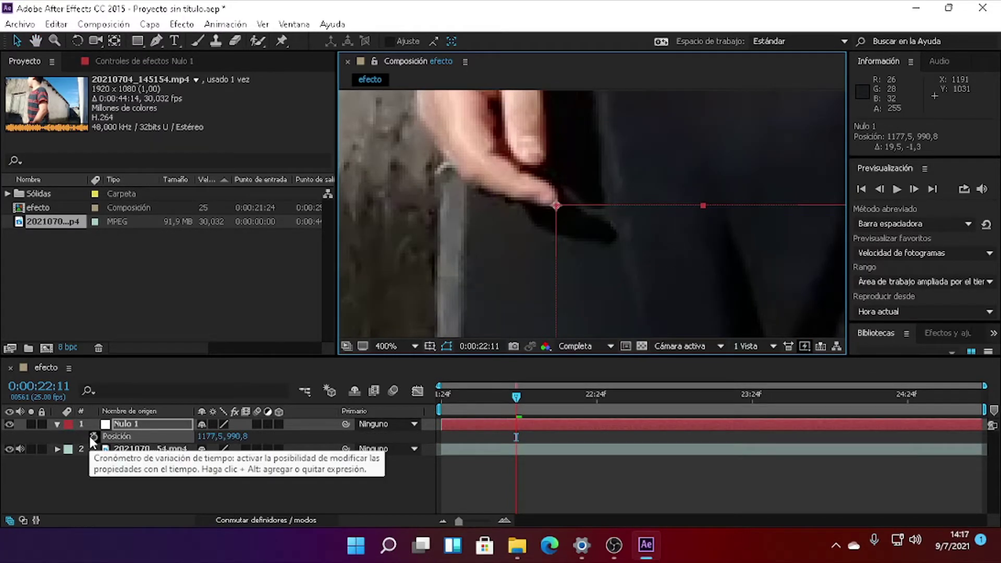
pyautogui.click(93, 436)
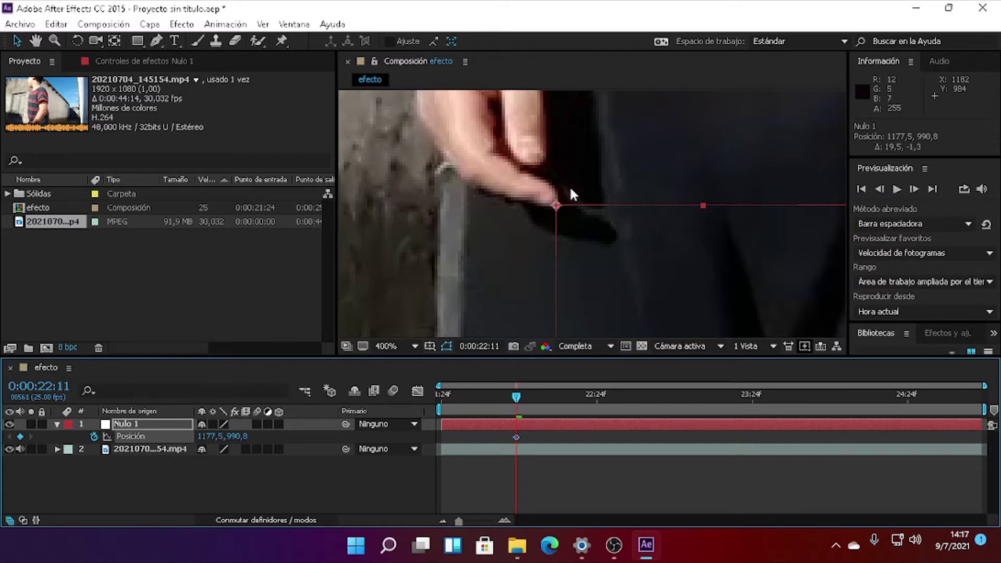
# Step: Keyframe the null's position on the raised fingertip every two frames up to 0:00:22:17, ending at about 1101.5, 569.8
pyautogui.moveTo(529, 198); pyautogui.dragTo(572, 164)
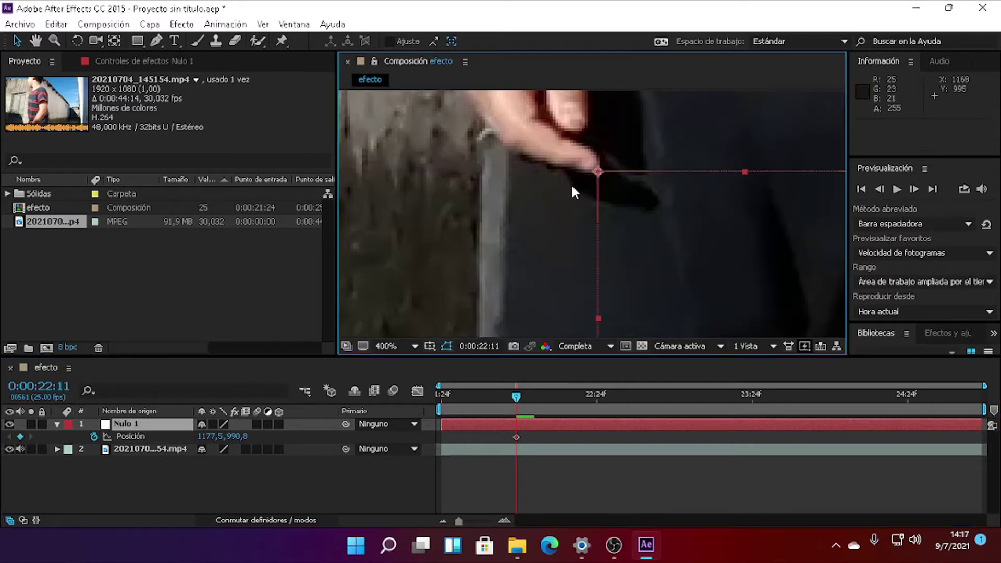
pyautogui.press('pagedown')
pyautogui.press('pagedown')
pyautogui.moveTo(535, 181); pyautogui.dragTo(487, 318)
pyautogui.scroll(-4, 602, 215)
pyautogui.moveTo(599, 242)
pyautogui.mouseDown()
pyautogui.moveTo(612, 185)
pyautogui.moveTo(591, 250)
pyautogui.mouseUp()
pyautogui.scroll(1, 612, 185)
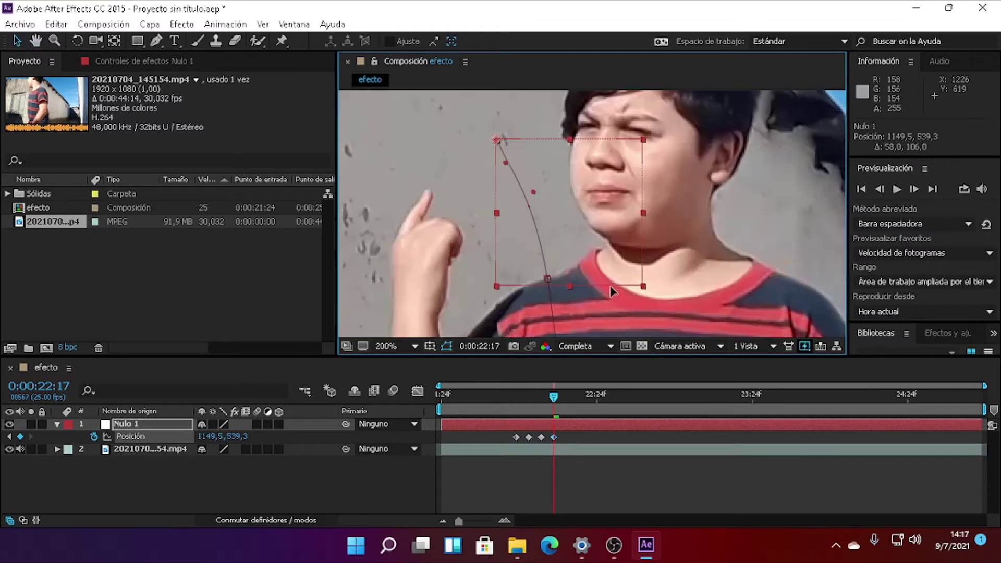
pyautogui.moveTo(610, 285); pyautogui.dragTo(537, 300)
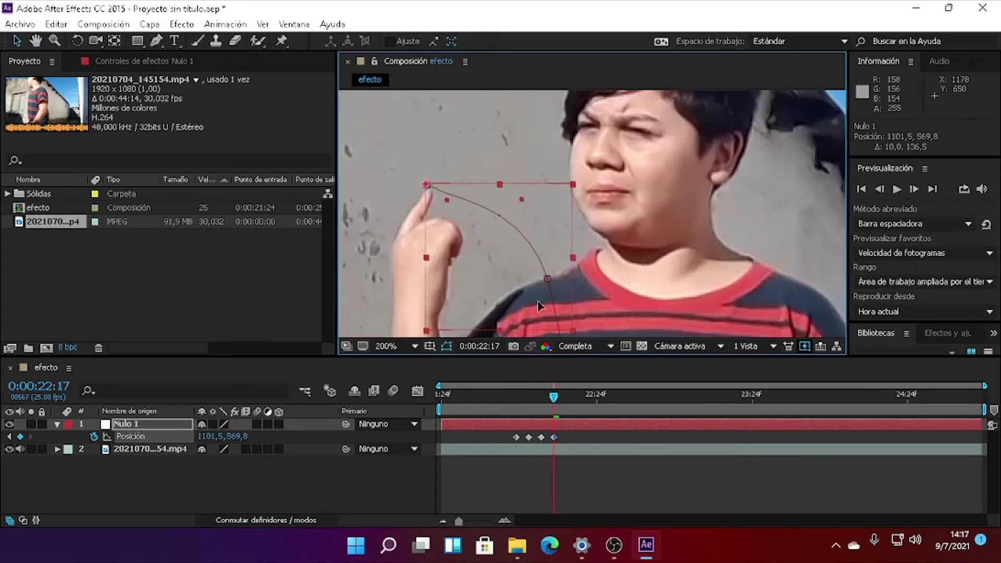
# Step: Keyframe the null along the moving finger at 0:00:22:19 and 0:00:22:21, ending at about 869.5, 662.3
pyautogui.moveTo(458, 258); pyautogui.dragTo(651, 221)
pyautogui.press('pagedown')
pyautogui.press('pagedown')
# Step: Continue keyframing the null along the hand's motion every two frames up to 0:00:23:12, ending at about 974, 571.3
pyautogui.press('pagedown')
pyautogui.press('pagedown')
pyautogui.moveTo(645, 205); pyautogui.dragTo(527, 314)
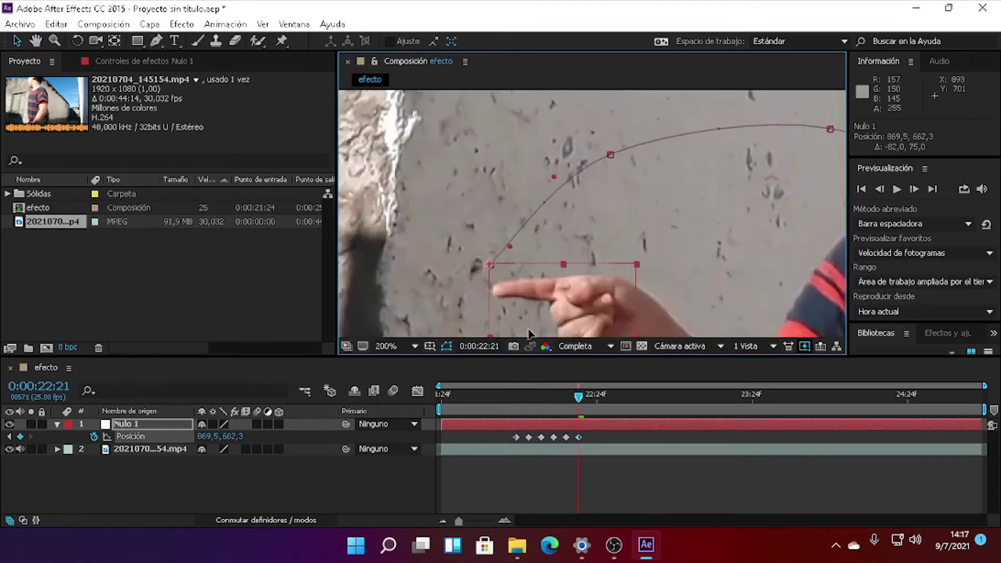
pyautogui.press('pagedown')
pyautogui.press('pagedown')
pyautogui.press('pagedown')
pyautogui.press('pagedown')
pyautogui.moveTo(547, 275); pyautogui.dragTo(850, 142)
pyautogui.moveTo(817, 154); pyautogui.dragTo(791, 289)
pyautogui.press('pagedown')
pyautogui.press('pagedown')
pyautogui.moveTo(791, 289); pyautogui.dragTo(323, 369)
pyautogui.press('pagedown')
pyautogui.press('pagedown')
pyautogui.moveTo(469, 307); pyautogui.dragTo(664, 96)
pyautogui.press('pagedown')
pyautogui.press('pagedown')
pyautogui.moveTo(575, 165); pyautogui.dragTo(774, 205)
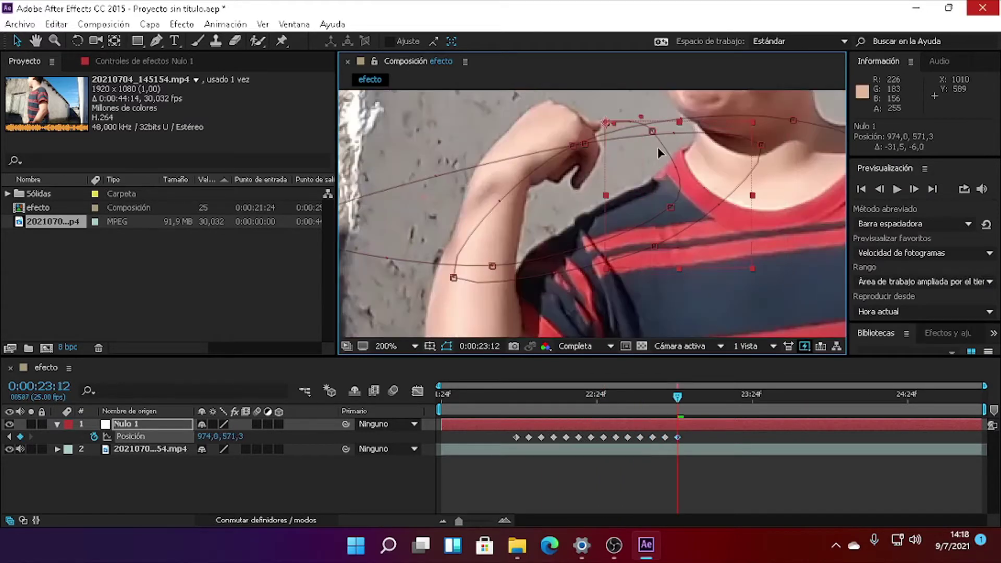
pyautogui.moveTo(614, 148); pyautogui.dragTo(658, 154)
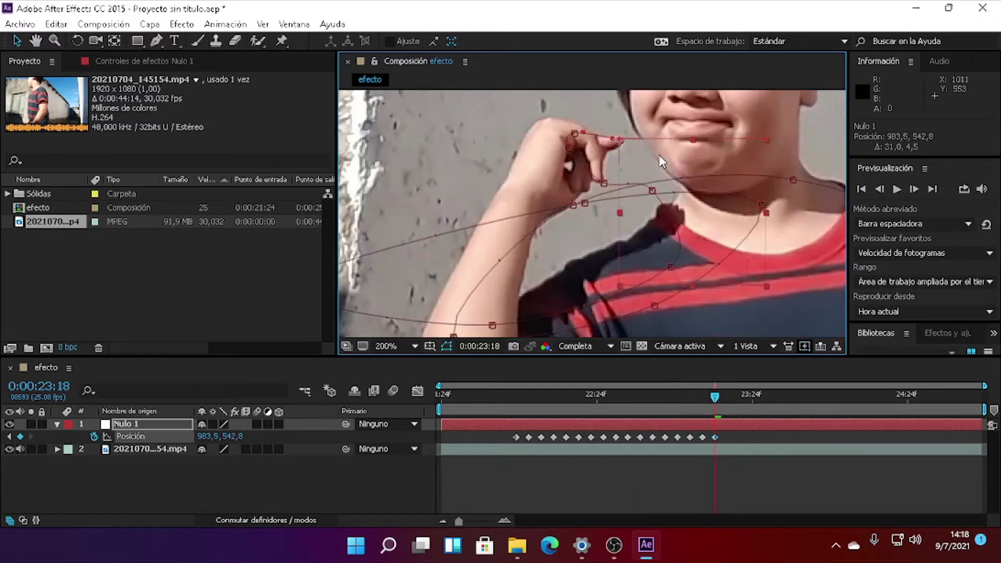
pyautogui.press('pagedown')
pyautogui.press('pagedown')
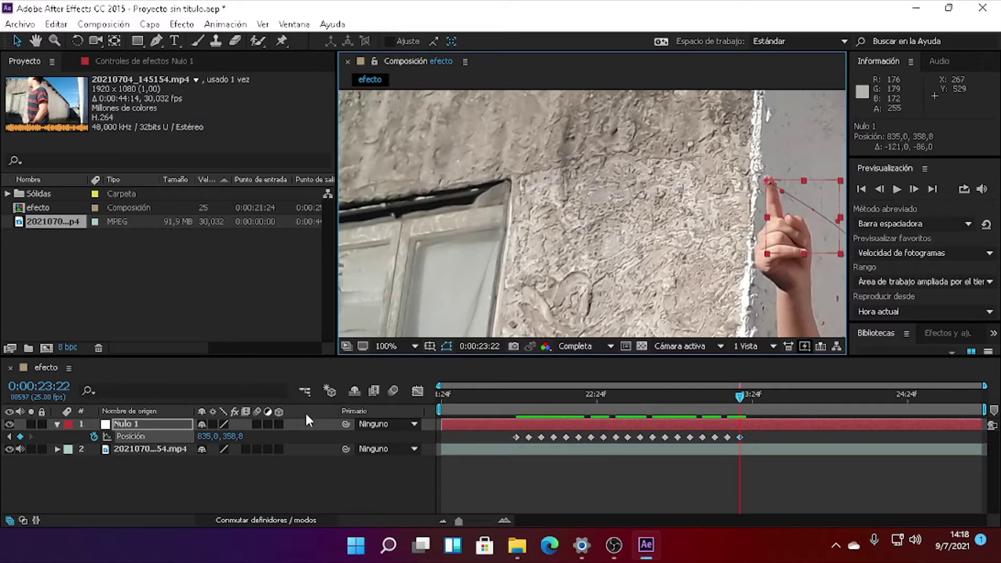
# Step: Make the null a 3D layer and keyframe its position at 496.0, 297.8, -351.0 at 0:00:23:24
pyautogui.click(279, 424)
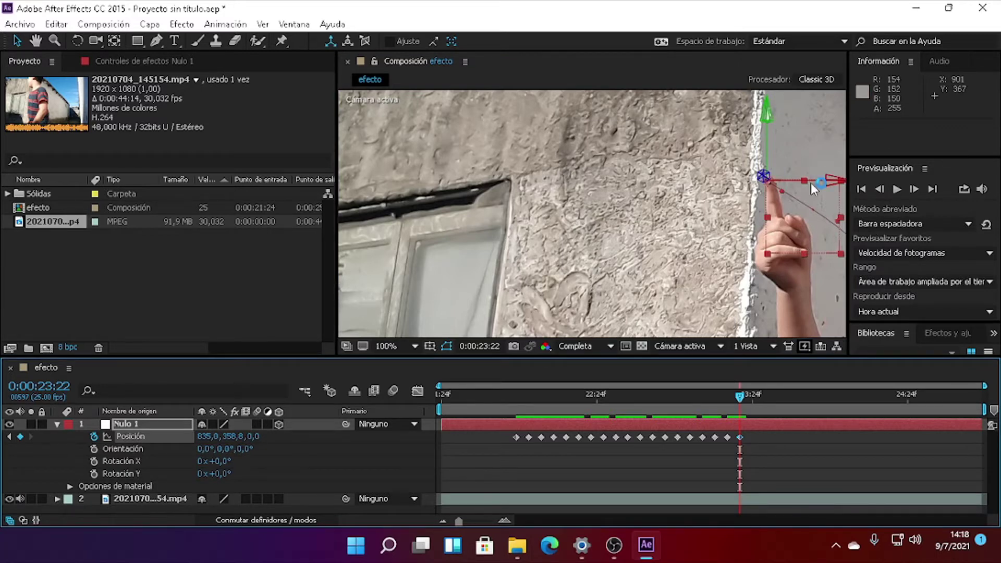
pyautogui.press('pagedown')
pyautogui.press('pagedown')
pyautogui.moveTo(784, 215); pyautogui.dragTo(502, 167)
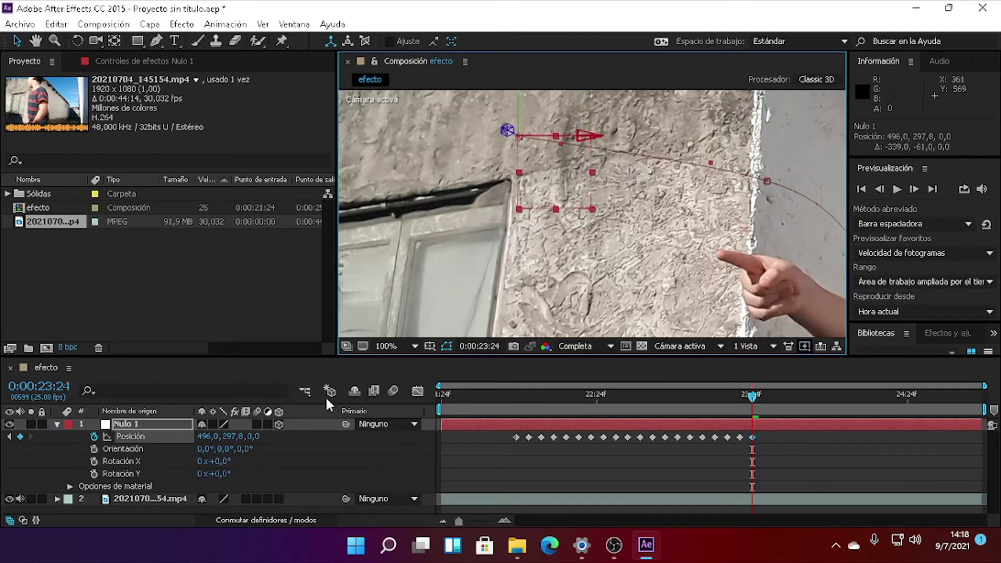
pyautogui.moveTo(251, 437); pyautogui.dragTo(69, 436)
pyautogui.scroll(-1, 737, 209)
# Step: Keyframe the null beyond the frame edge at about 288.9, 264.7, -1033.0 at 0:00:24:01, and collapse its properties
pyautogui.press('pagedown')
pyautogui.press('pagedown')
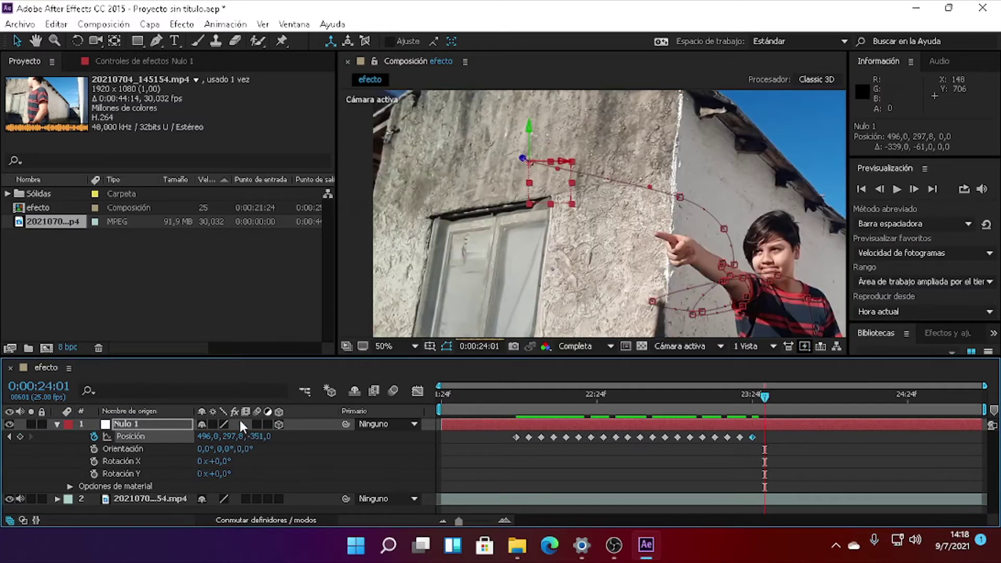
pyautogui.moveTo(258, 436); pyautogui.dragTo(76, 504)
pyautogui.moveTo(448, 160); pyautogui.dragTo(320, 139)
pyautogui.click(57, 424)
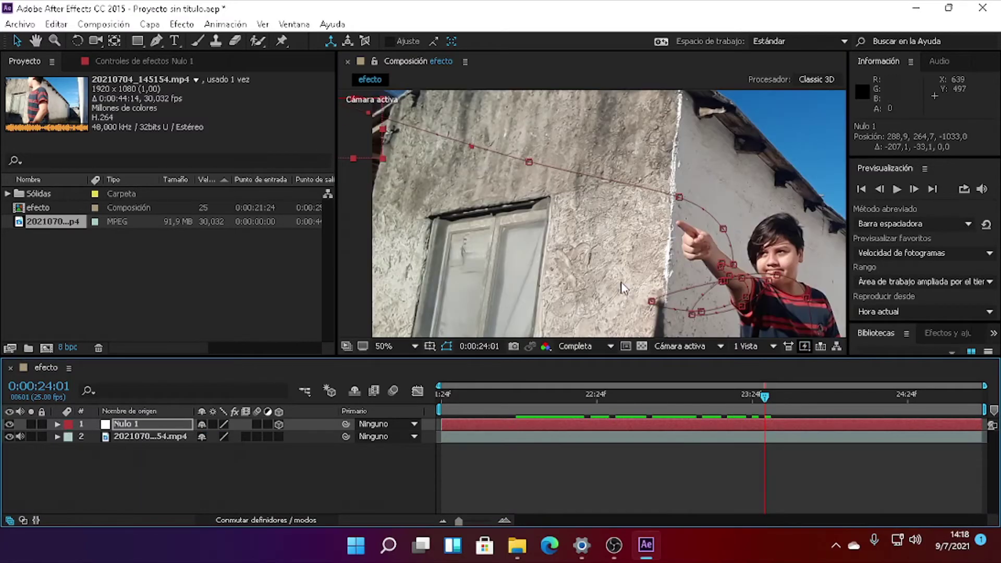
# Step: Add a black 1920 x 1080 px solid layer named 1
pyautogui.scroll(1, 622, 284)
pyautogui.press('space')
pyautogui.moveTo(546, 321); pyautogui.dragTo(477, 168)
pyautogui.hotkey('shift', '/')
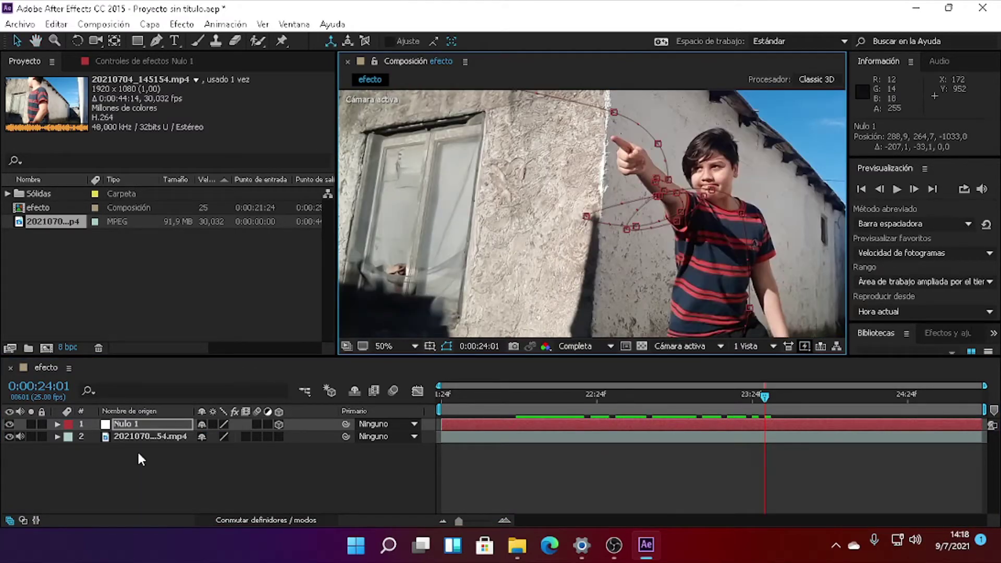
pyautogui.rightClick(137, 450)
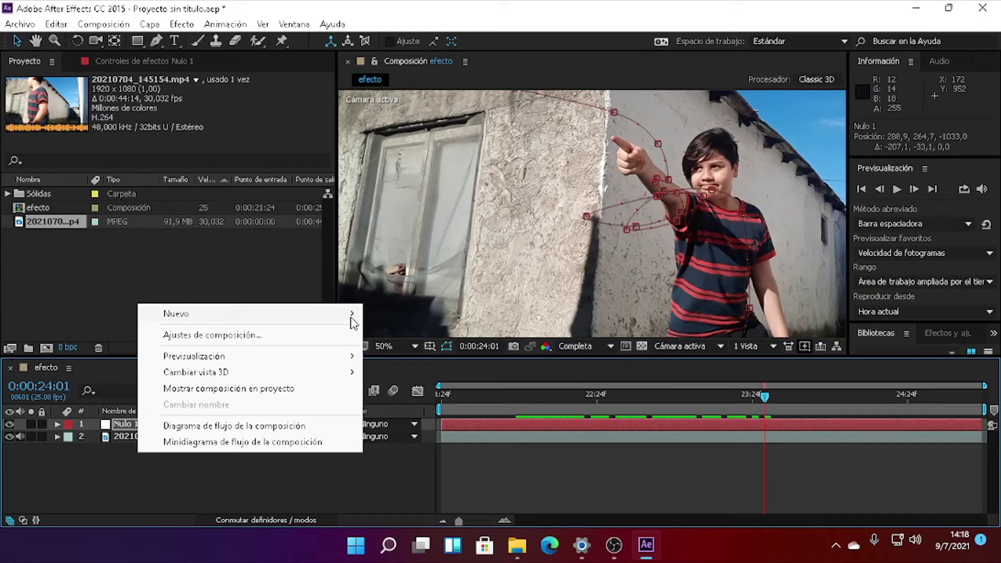
pyautogui.moveTo(352, 316)
pyautogui.click(402, 350)
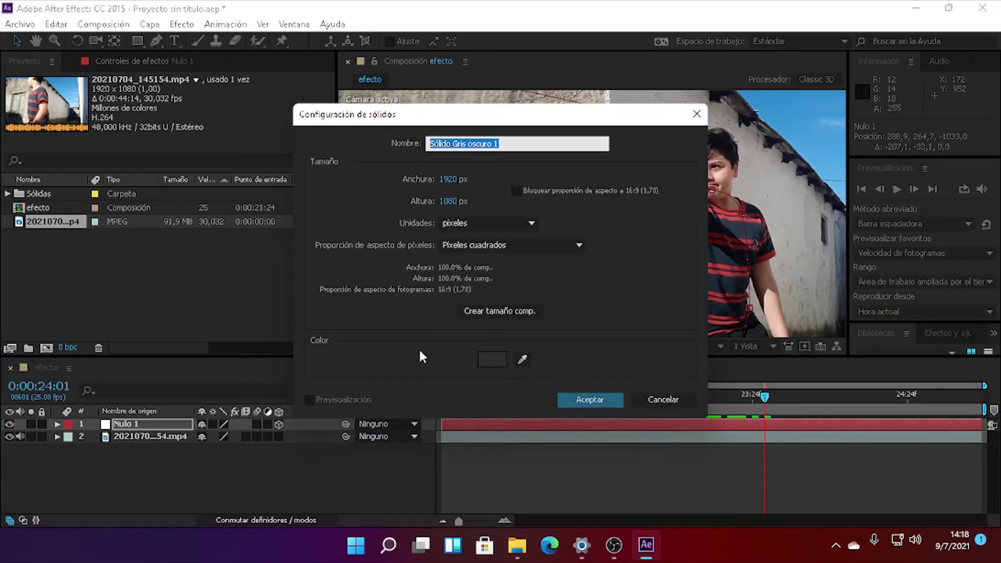
pyautogui.press('BackSpace')
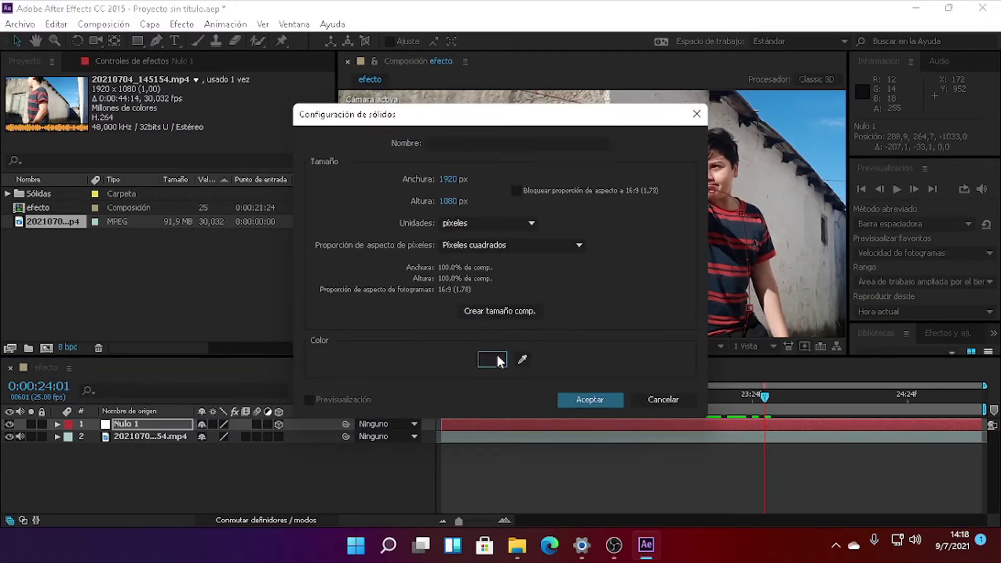
pyautogui.click(492, 359)
pyautogui.click(669, 180)
pyautogui.press('BackSpace')
pyautogui.write('1')
pyautogui.press('Return')
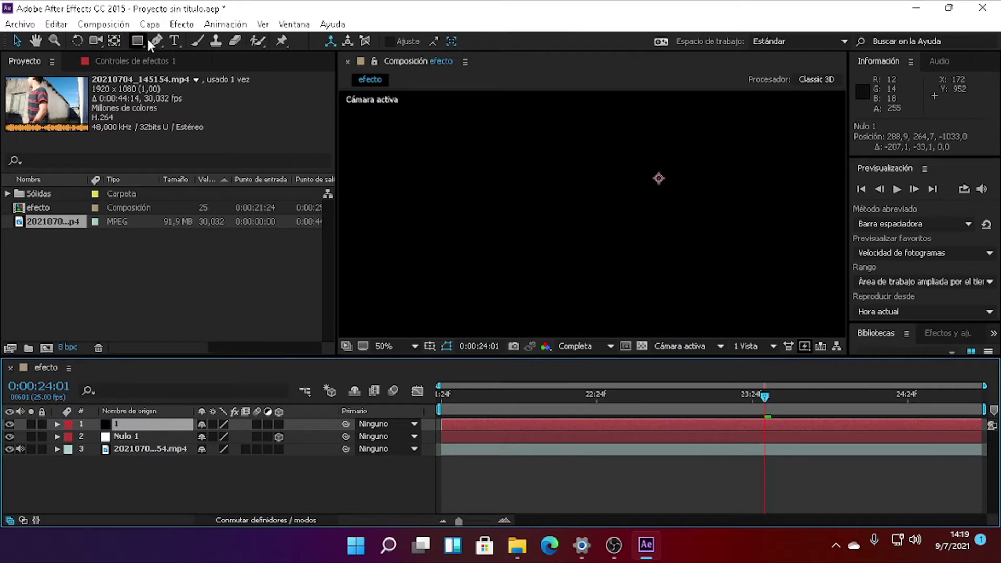
# Step: Apply the RG Trapcode Particular effect to solid layer 1
pyautogui.click(182, 24)
pyautogui.moveTo(325, 340)
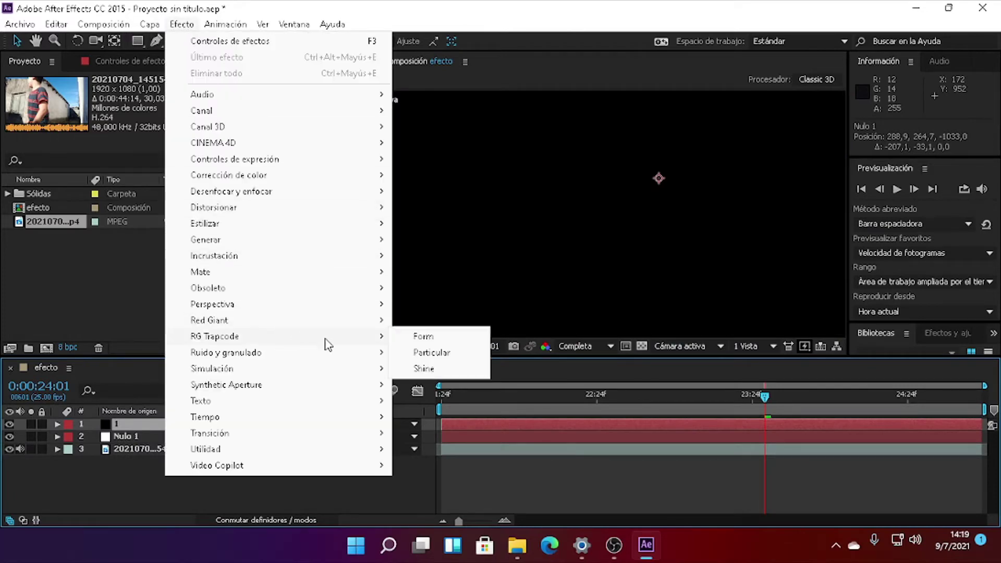
pyautogui.click(422, 354)
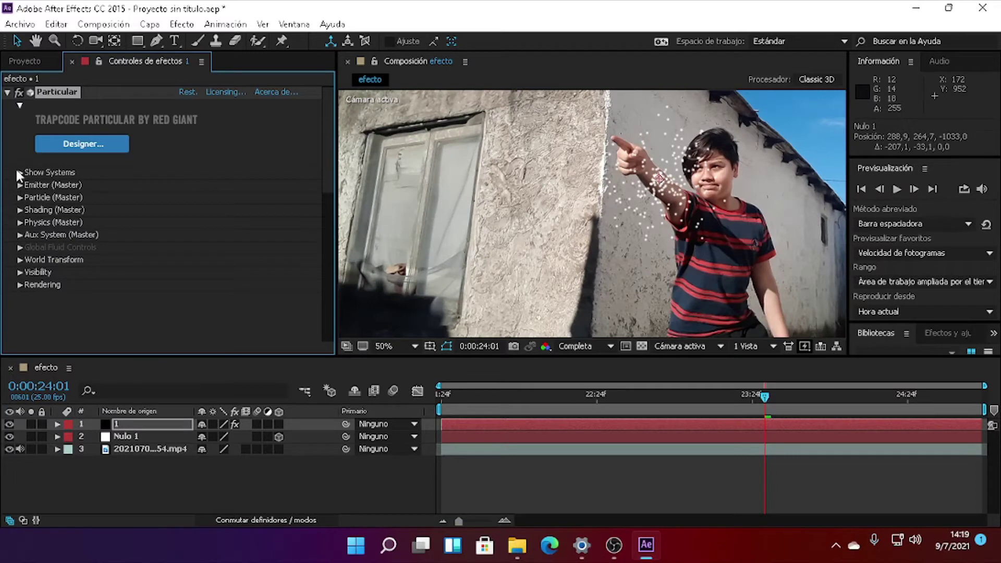
# Step: Link Particular's emitter Position to the position of the Nulo 1 layer with an expression
pyautogui.click(20, 185)
pyautogui.scroll(-3, 10, 177)
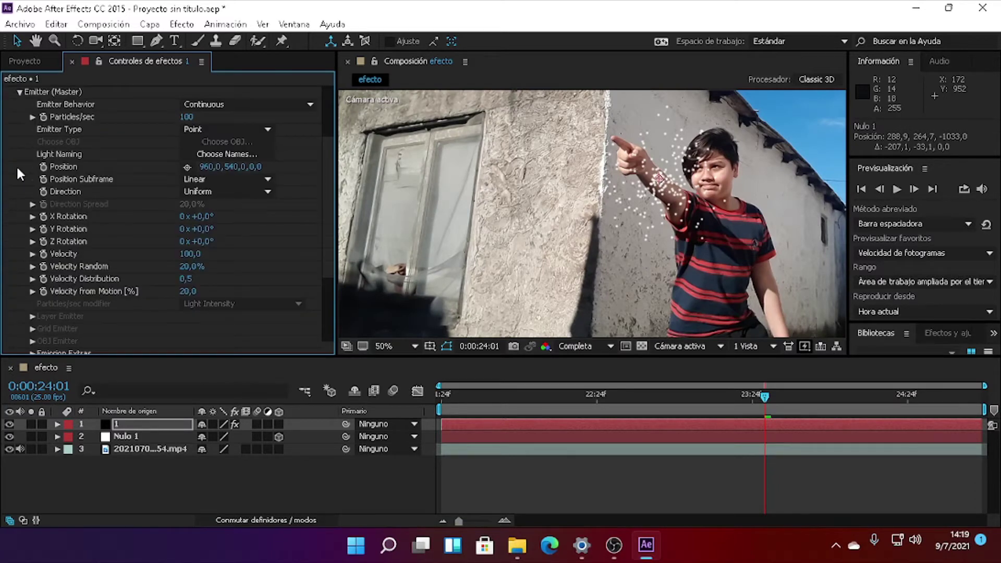
pyautogui.press('p')
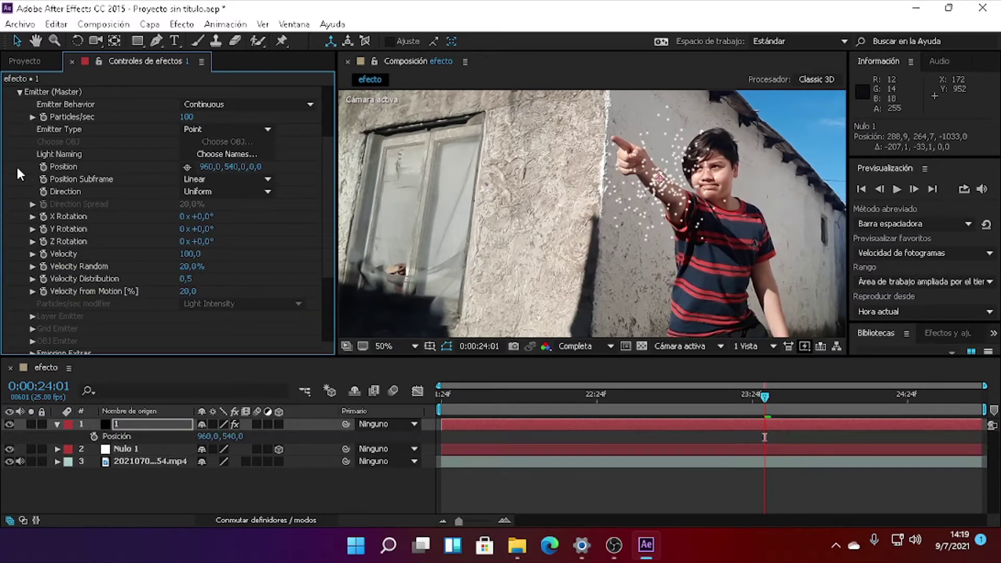
pyautogui.click(115, 448)
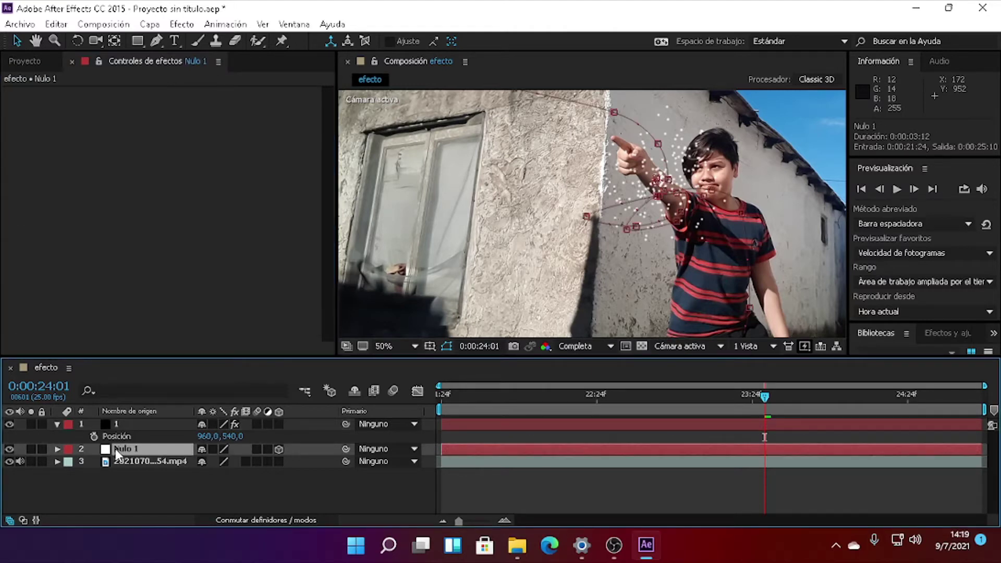
pyautogui.press('p')
pyautogui.click(128, 424)
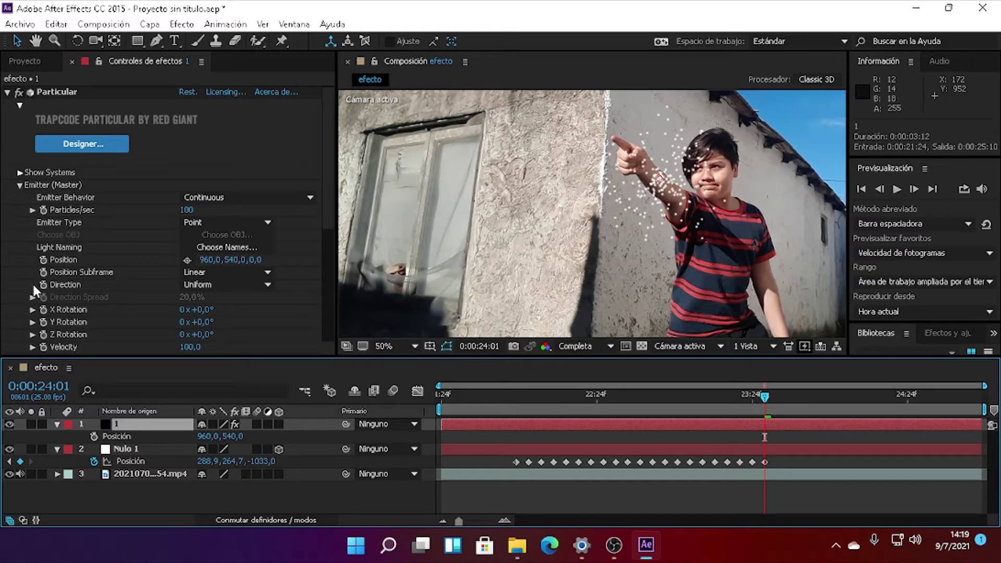
pyautogui.keyDown('alt'); pyautogui.click(43, 258); pyautogui.keyUp('alt')
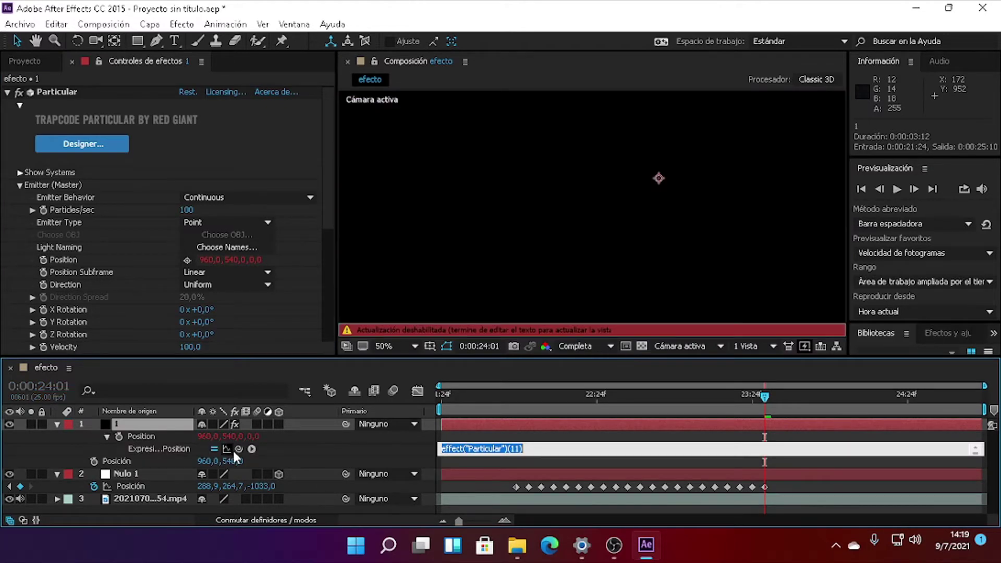
pyautogui.moveTo(238, 448); pyautogui.dragTo(196, 488)
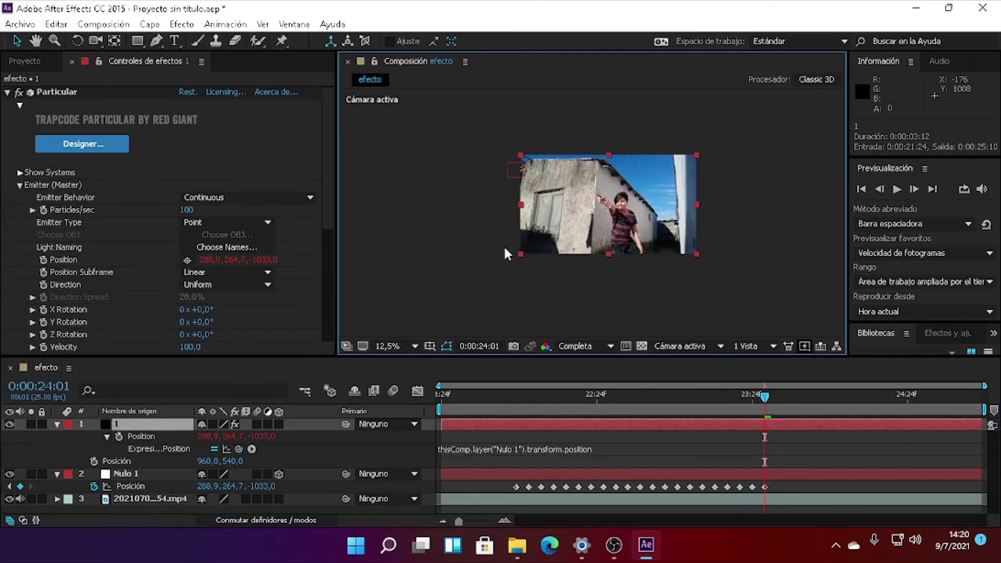
# Step: Shift layer 1 to start at 0:00:22:11, and set the emitter's Velocity, Velocity Random and Velocity from Motion to 0
pyautogui.scroll(3, 502, 245)
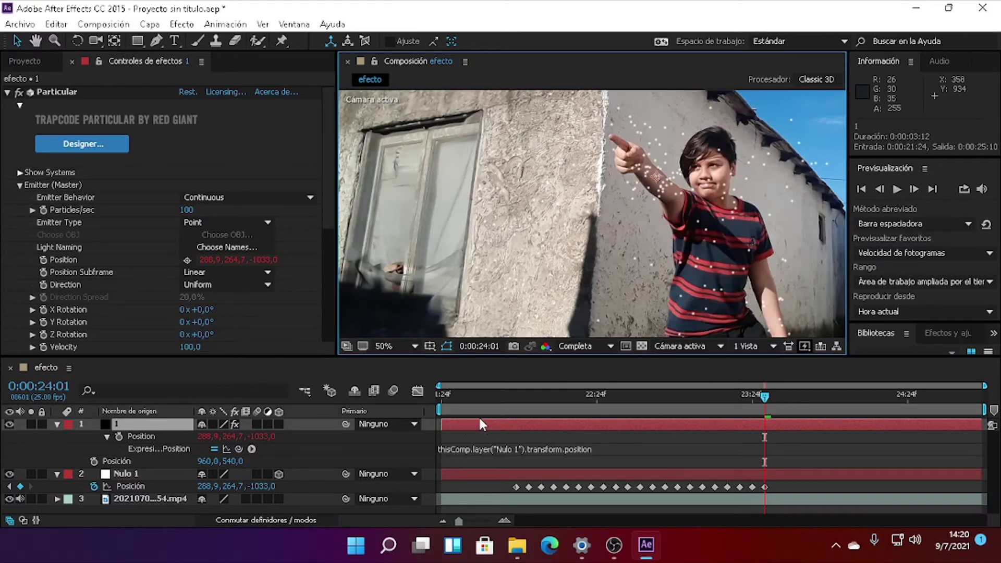
pyautogui.moveTo(518, 423); pyautogui.dragTo(559, 417)
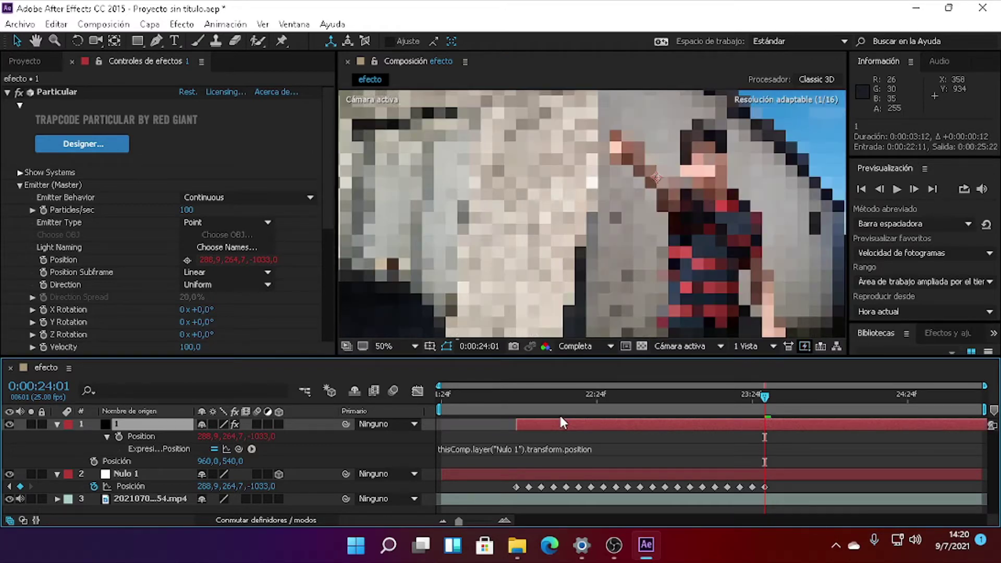
pyautogui.scroll(-3, 194, 285)
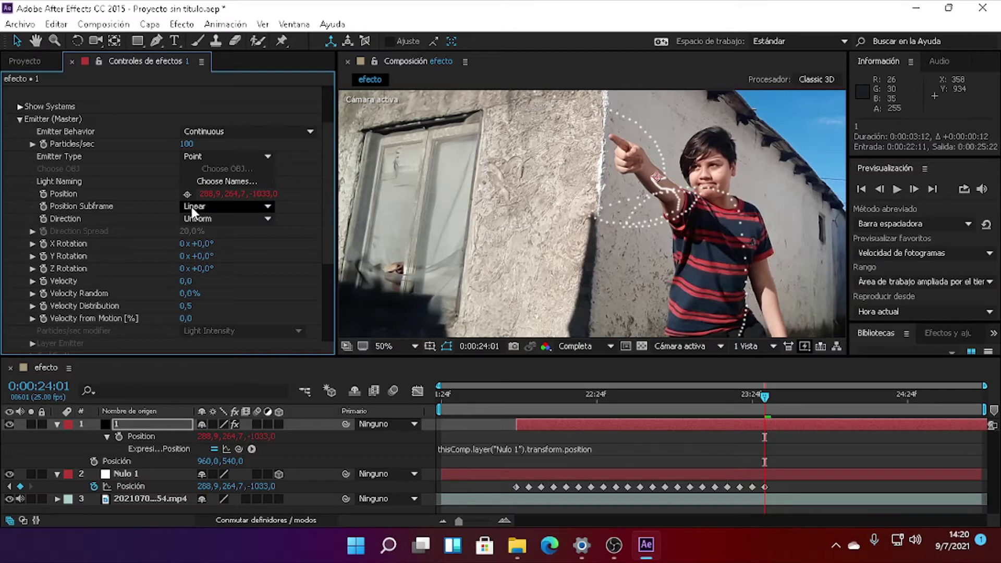
# Step: Set the emitter's Position Subframe to 10x Smooth and its Particles/sec to 4000
pyautogui.click(207, 208)
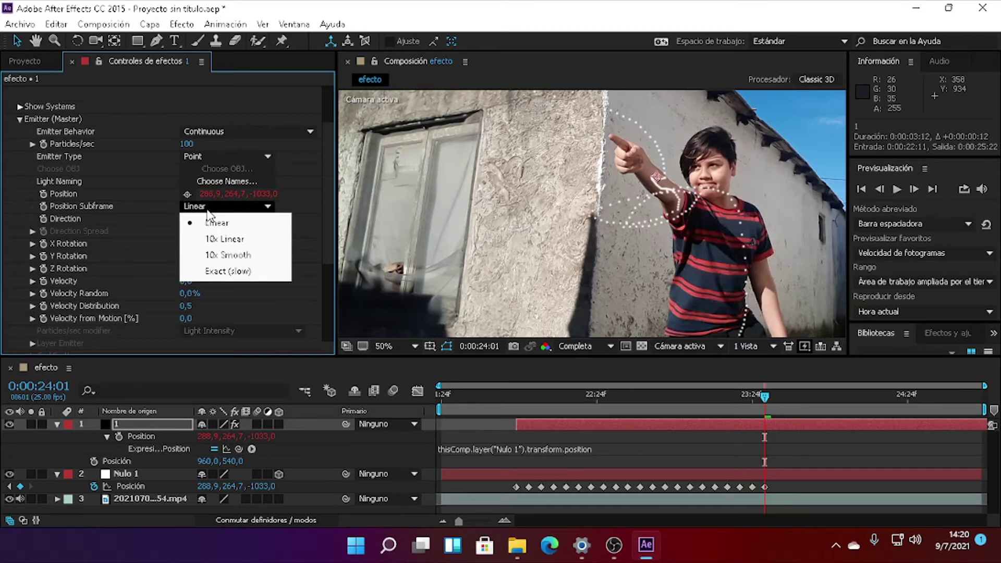
pyautogui.click(219, 257)
pyautogui.click(187, 144)
pyautogui.write('4000')
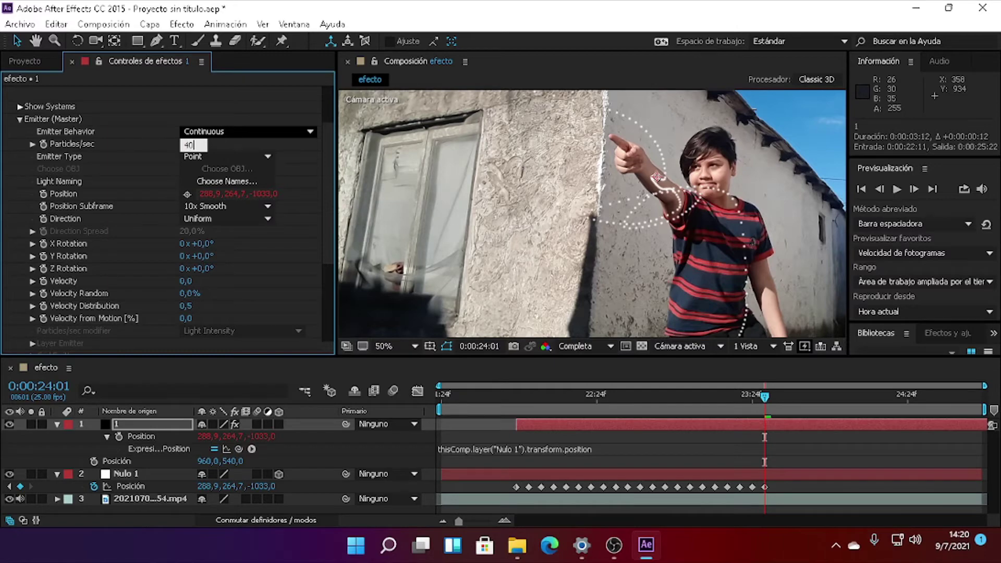
pyautogui.press('Return')
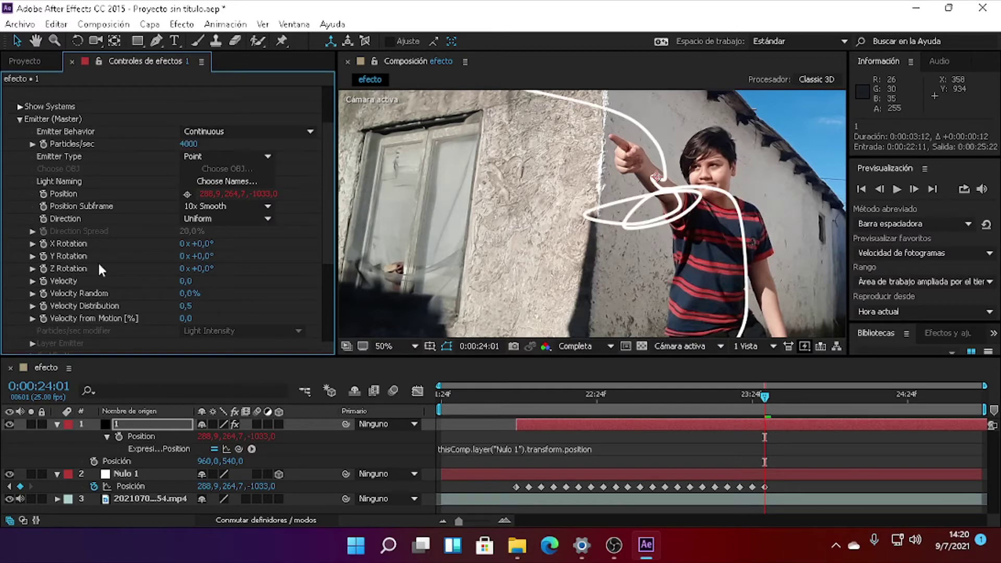
# Step: Collapse the Emitter settings and set the particle Life to 1,1 seconds in the Particle (Master) settings
pyautogui.scroll(-1, 563, 204)
pyautogui.scroll(2, 563, 204)
pyautogui.scroll(-2, 563, 204)
pyautogui.scroll(1, 559, 199)
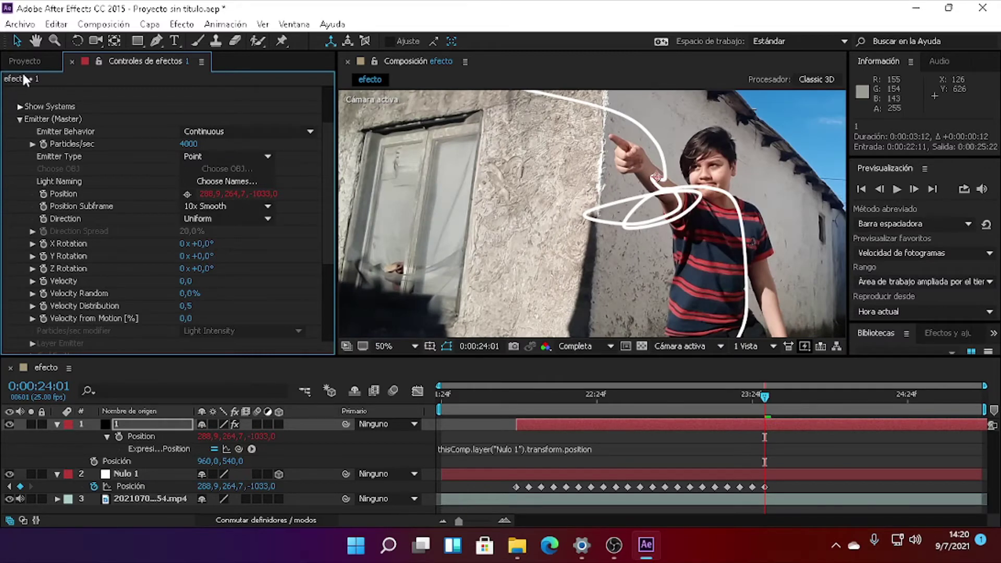
pyautogui.click(19, 120)
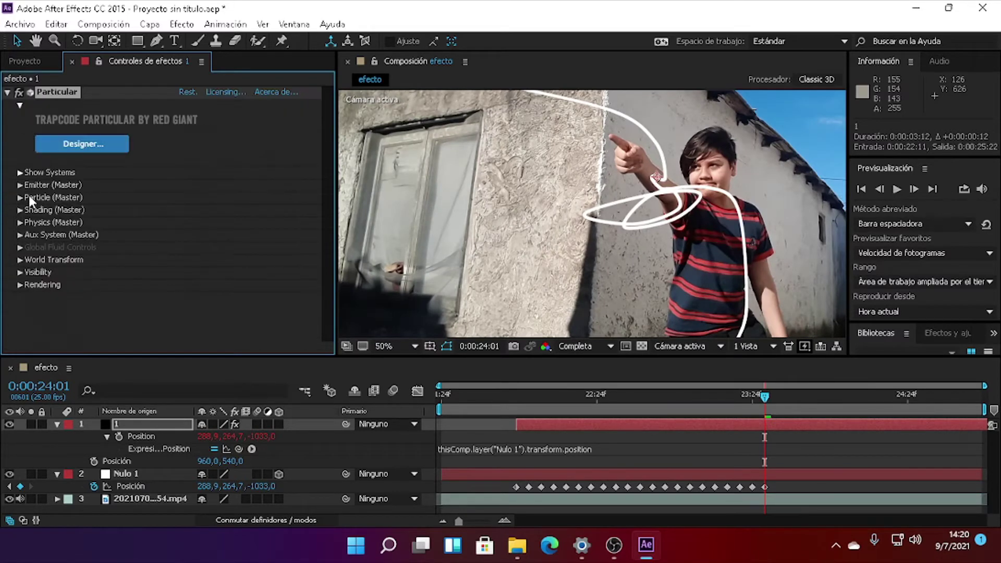
pyautogui.click(20, 198)
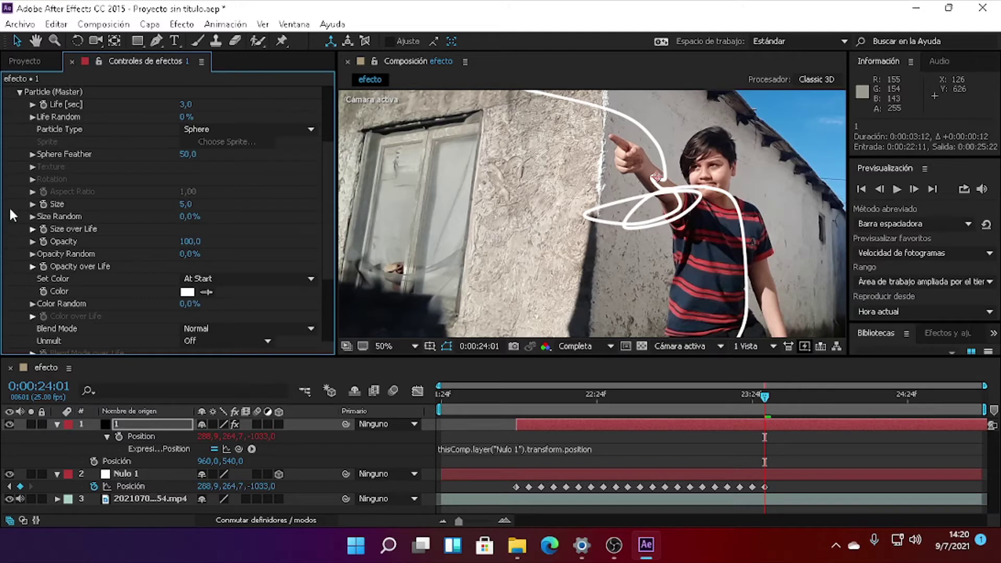
pyautogui.click(185, 104)
pyautogui.write('1')
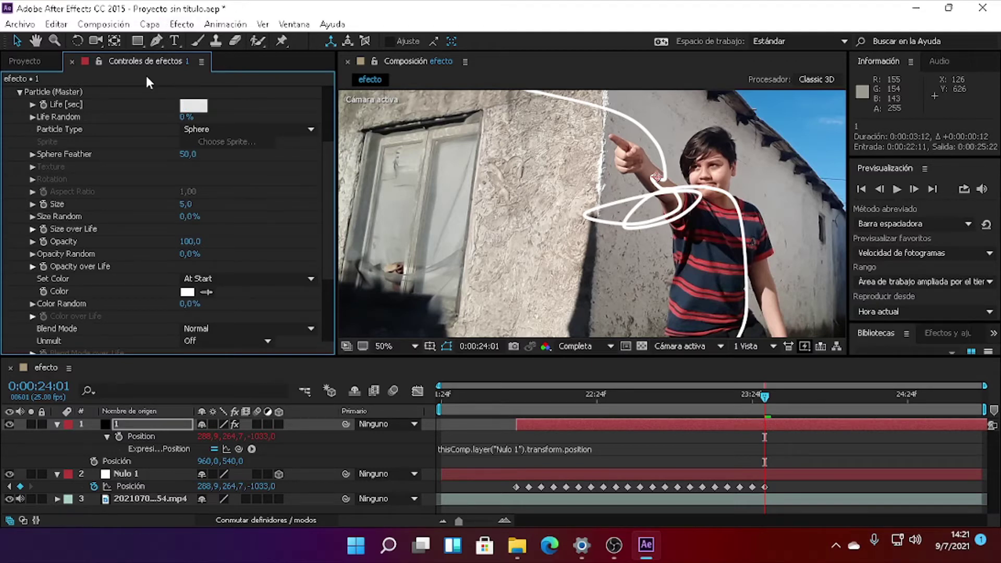
pyautogui.write(',1')
pyautogui.press('Return')
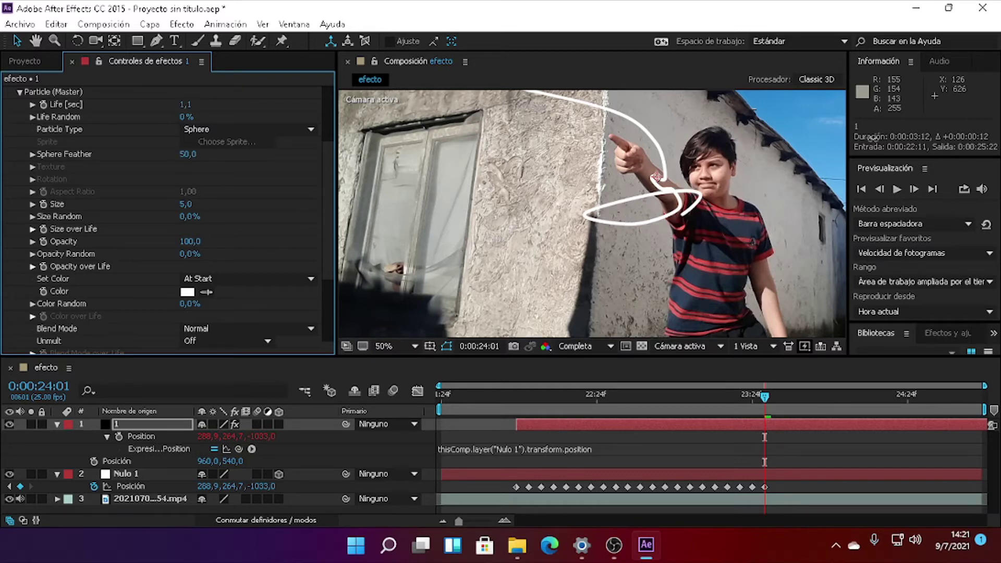
# Step: Change the Particle Type to Streaklet and set Life Random to 20%
pyautogui.click(204, 130)
pyautogui.click(245, 214)
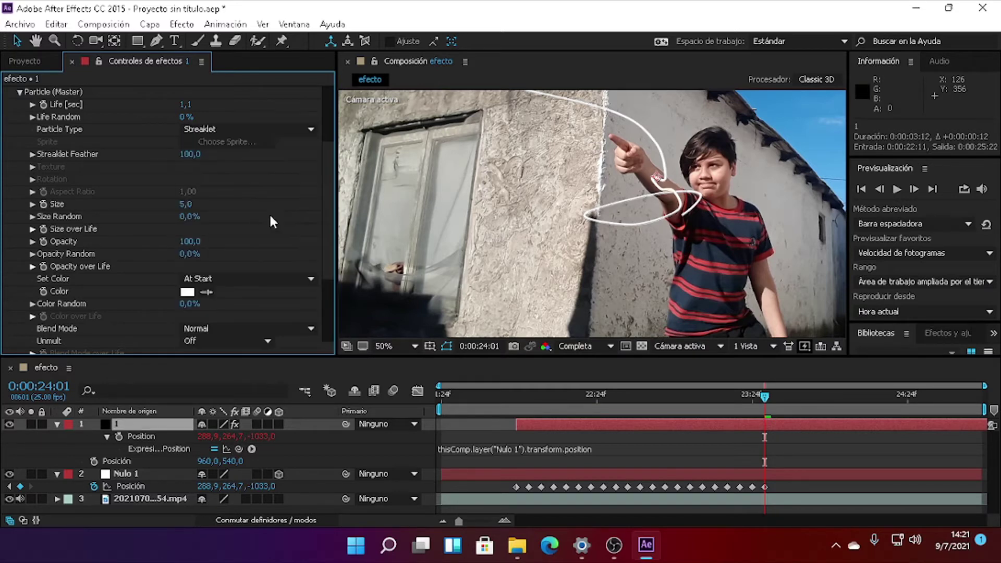
pyautogui.click(189, 117)
pyautogui.write('20')
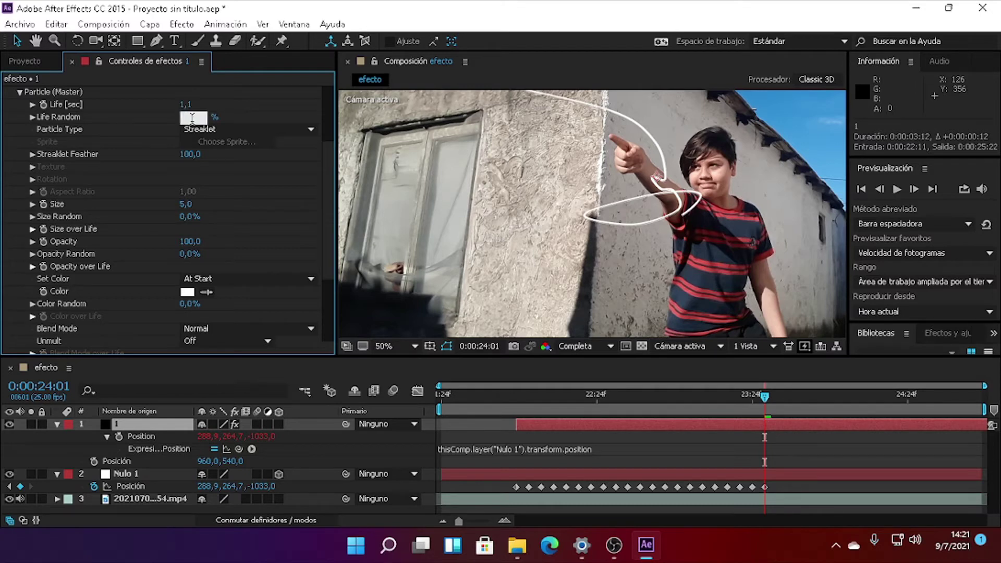
pyautogui.press('Return')
pyautogui.click(188, 203)
pyautogui.press('BackSpace')
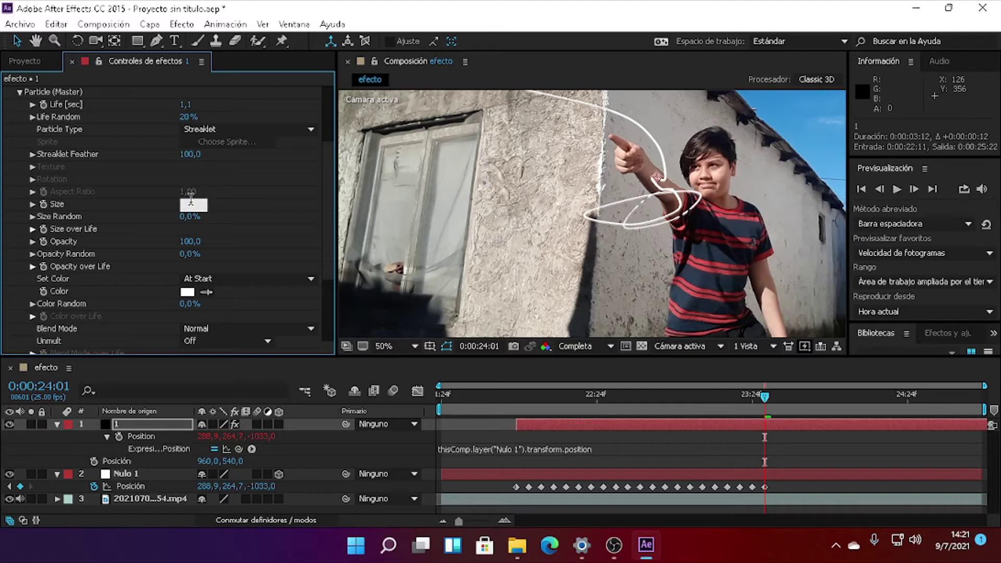
pyautogui.write('0')
pyautogui.press('Return')
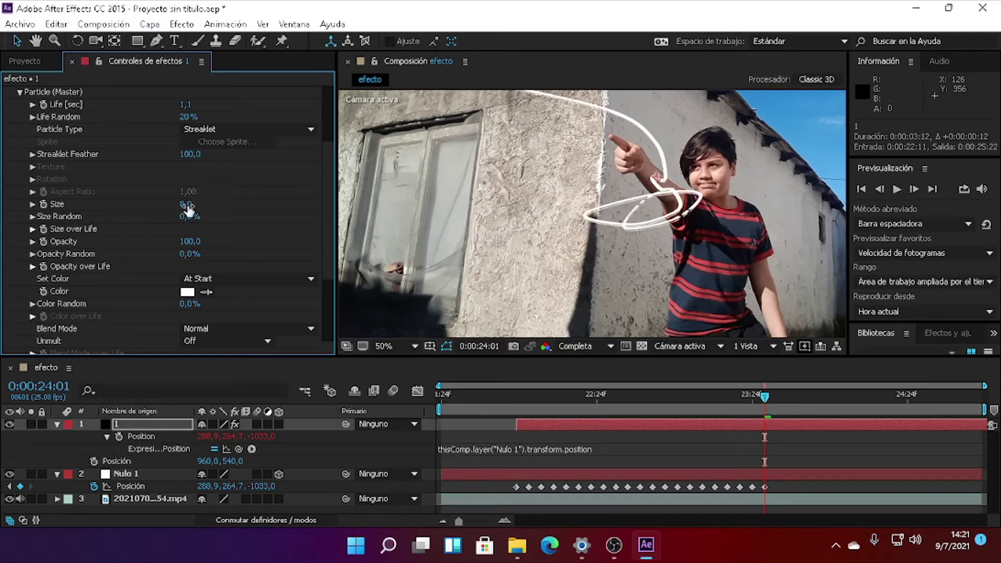
# Step: Set the particle Size to 10 and the Opacity to 15
pyautogui.click(187, 205)
pyautogui.press('BackSpace')
pyautogui.write('10')
pyautogui.press('Return')
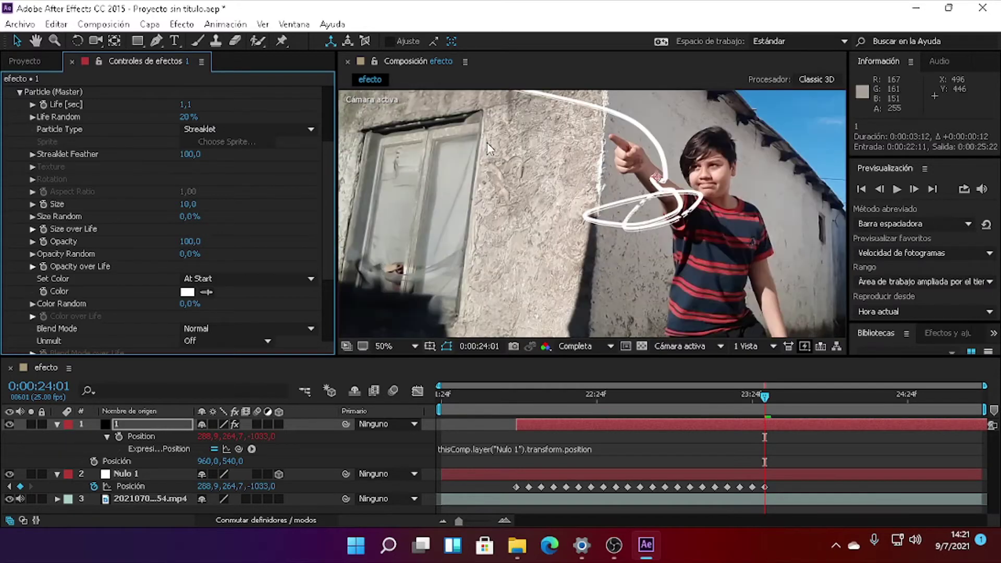
pyautogui.scroll(1, 422, 229)
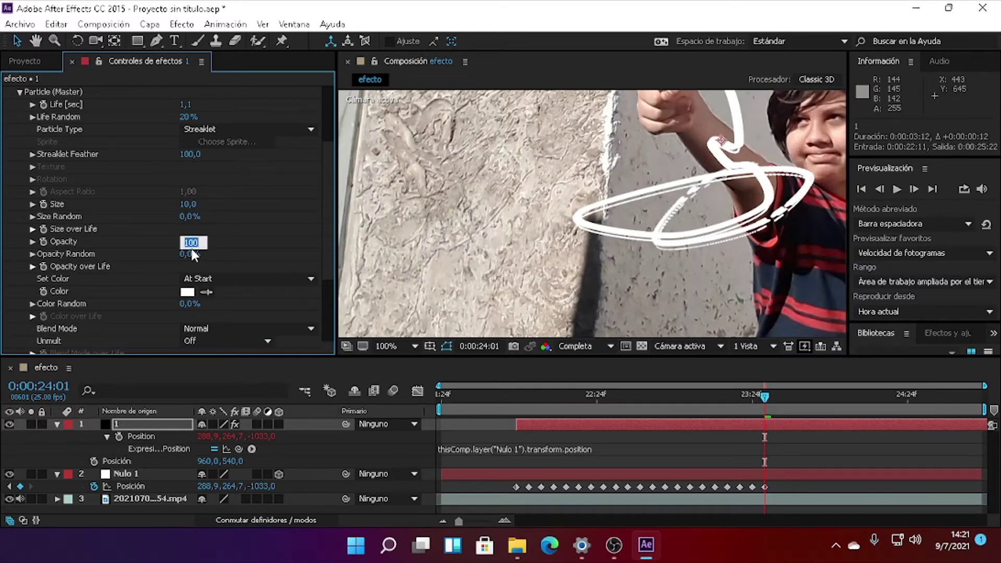
pyautogui.write('15')
pyautogui.press('Return')
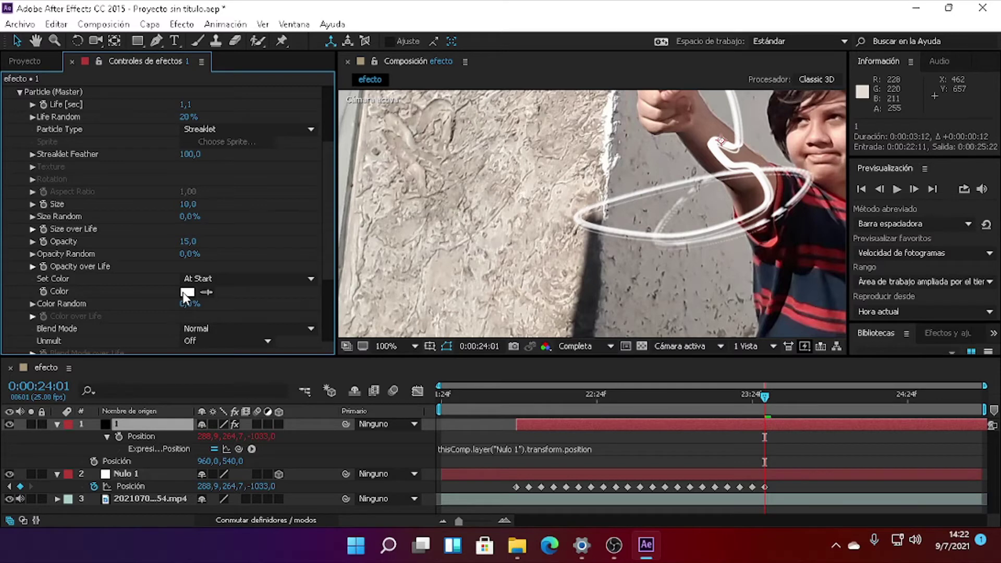
# Step: Set the particle color to dark teal 023338 with hue 185, and the particle Blend Mode to Add
pyautogui.click(183, 292)
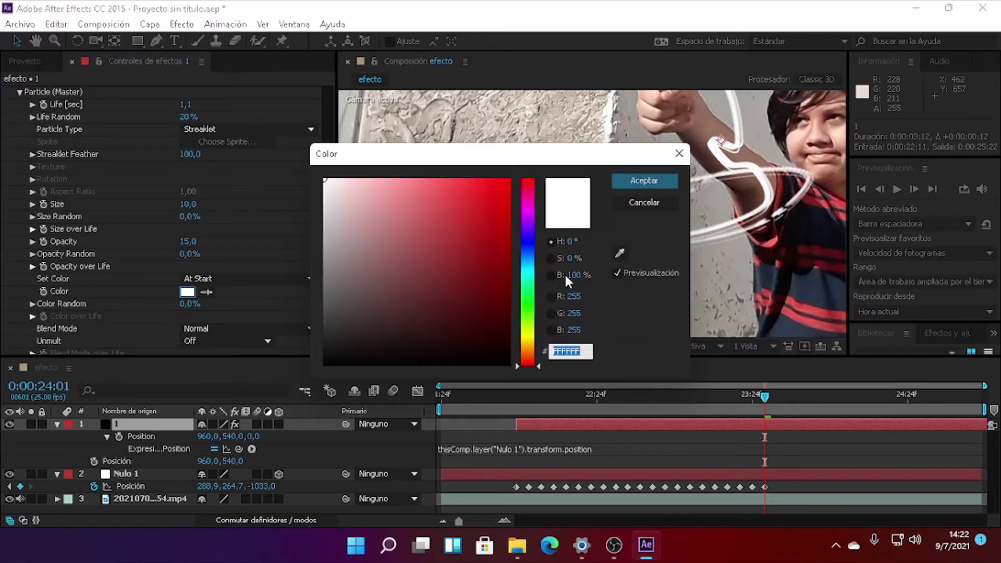
pyautogui.click(569, 242)
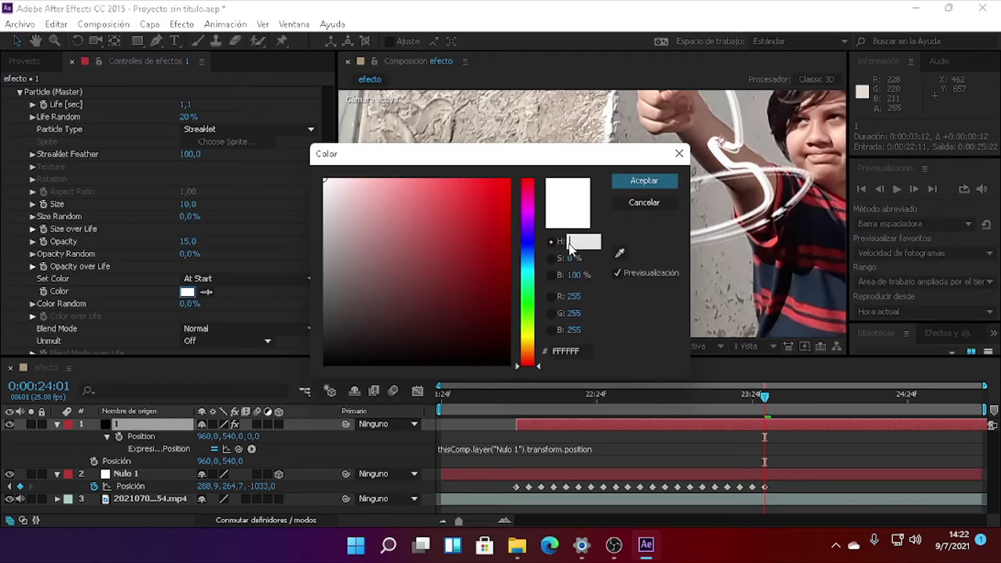
pyautogui.write('185')
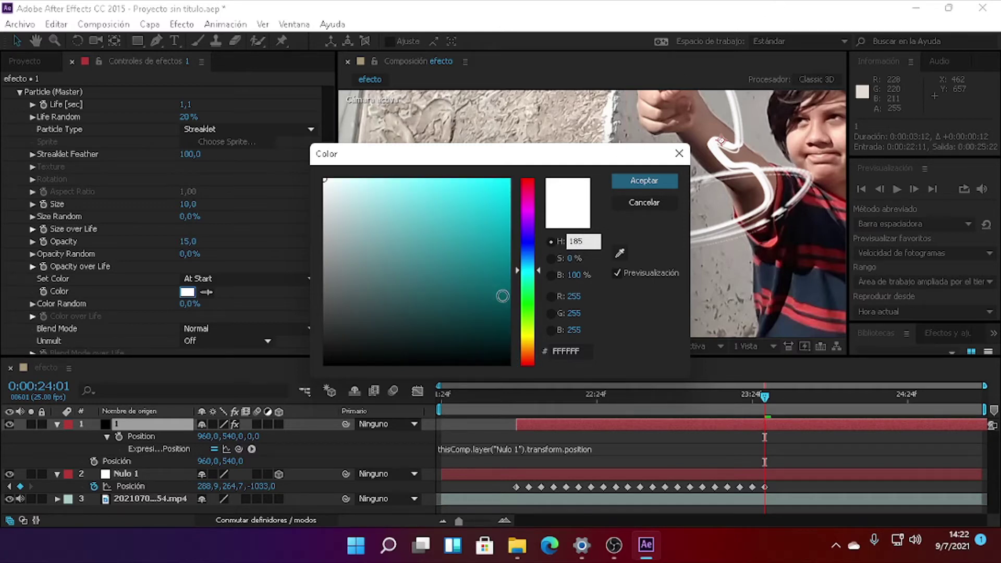
pyautogui.click(496, 323)
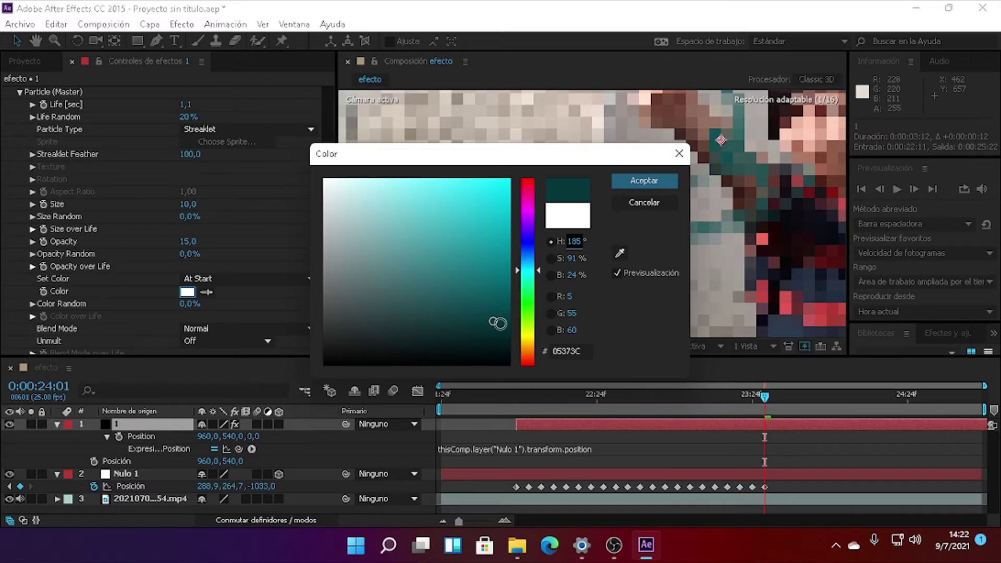
pyautogui.click(503, 323)
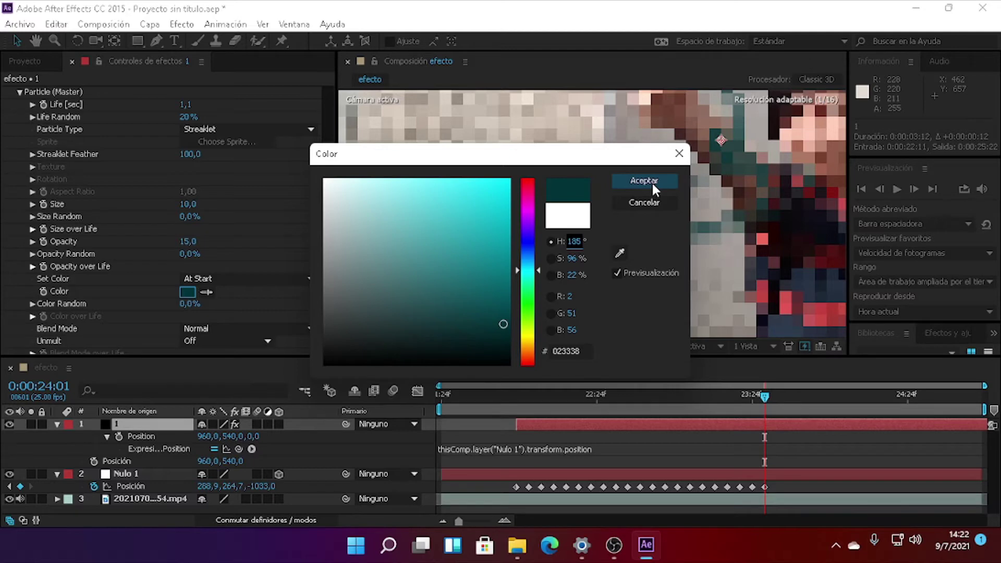
pyautogui.click(651, 181)
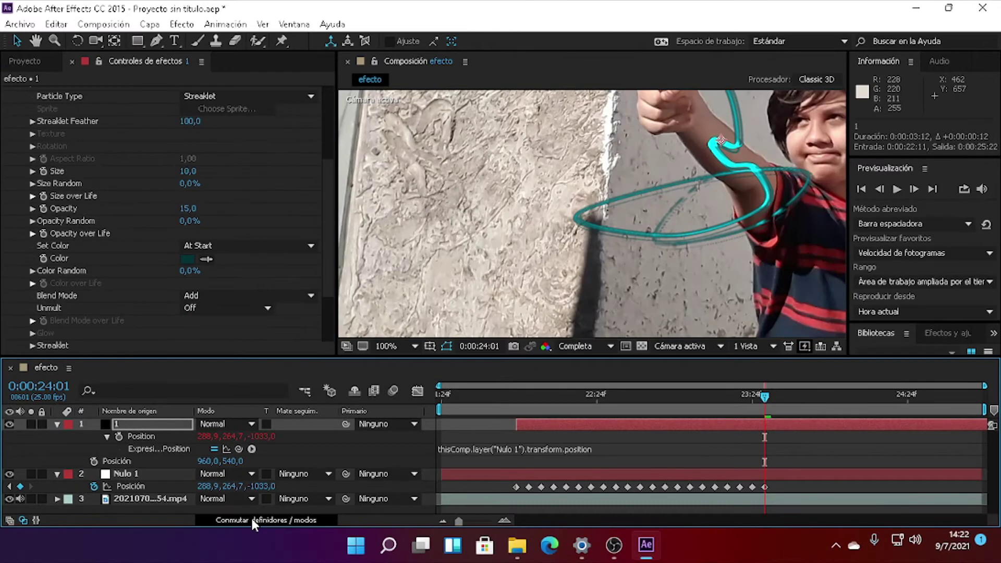
# Step: Change the blending mode of layer 1 to Añadir
pyautogui.click(251, 518)
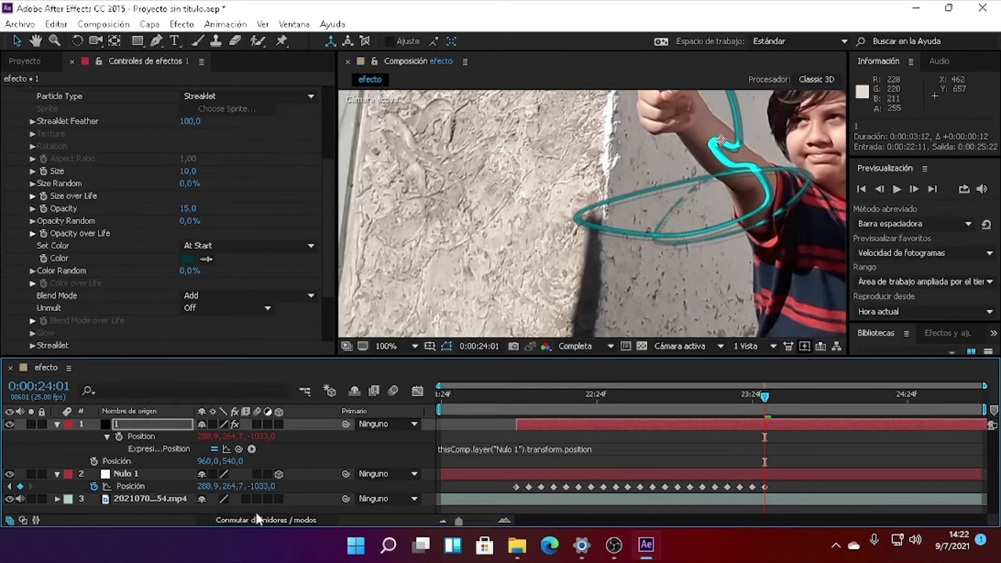
pyautogui.click(260, 520)
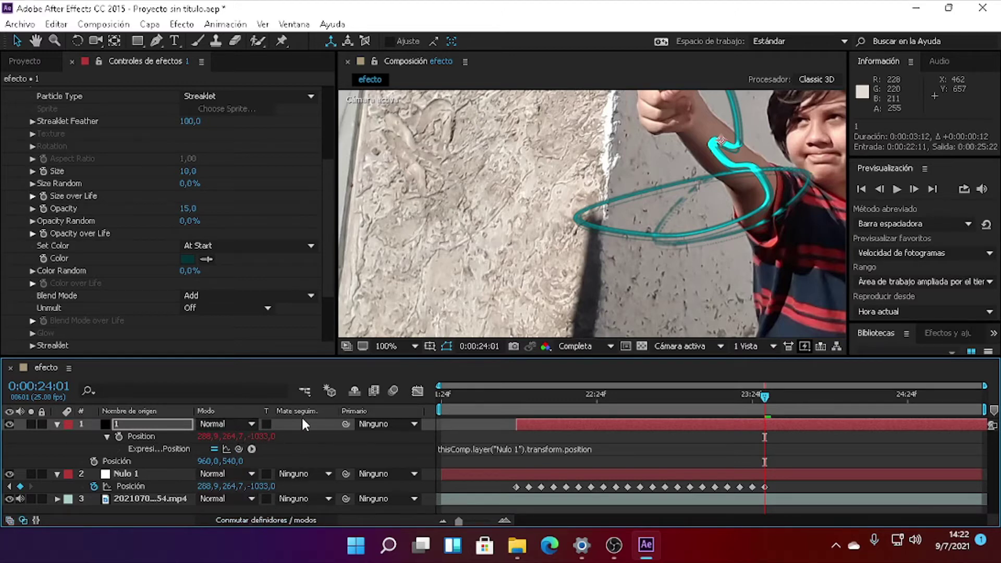
pyautogui.click(234, 425)
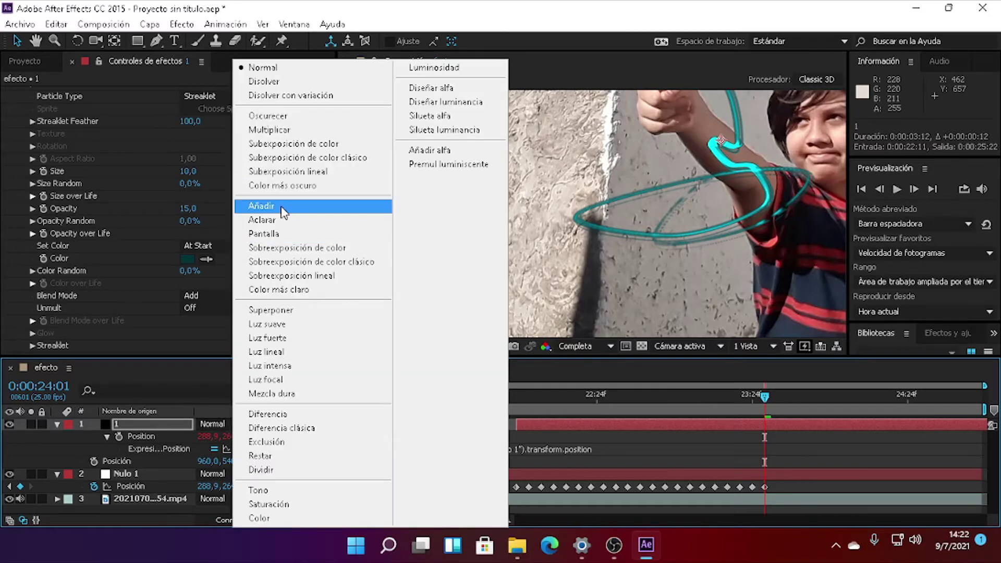
pyautogui.click(261, 206)
pyautogui.scroll(5, 646, 245)
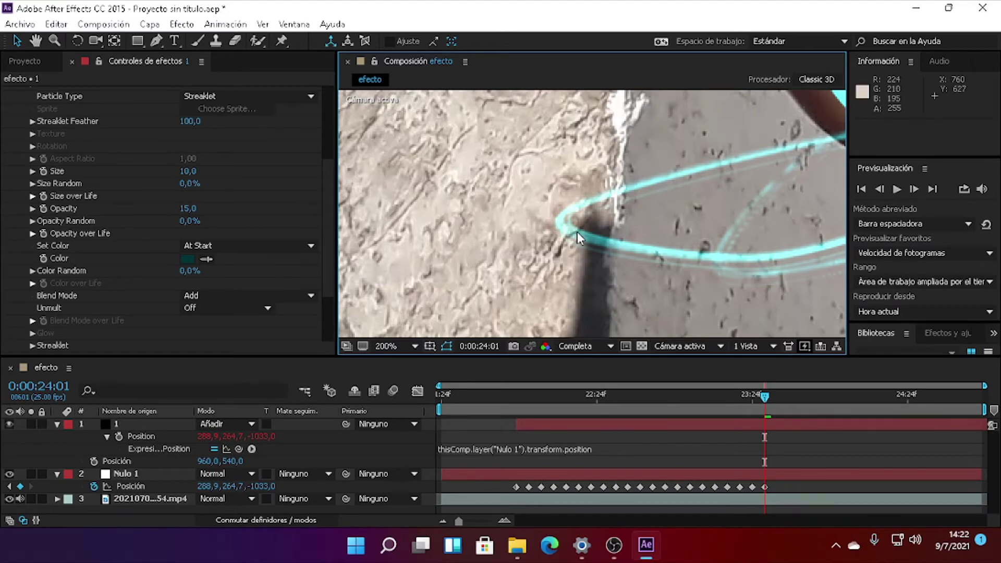
# Step: Set the hue of the particle color to 190
pyautogui.scroll(-1, 556, 186)
pyautogui.click(188, 259)
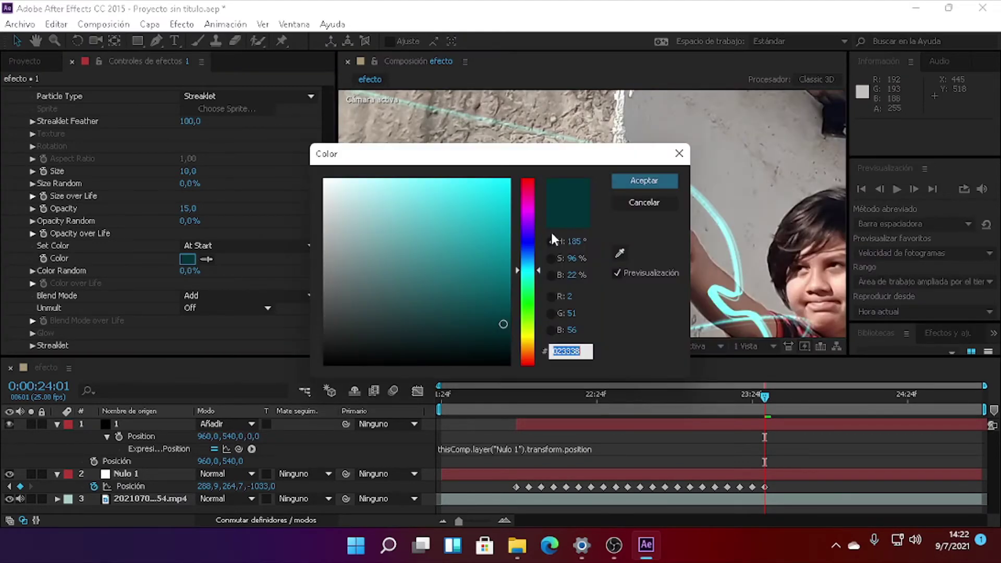
pyautogui.click(578, 242)
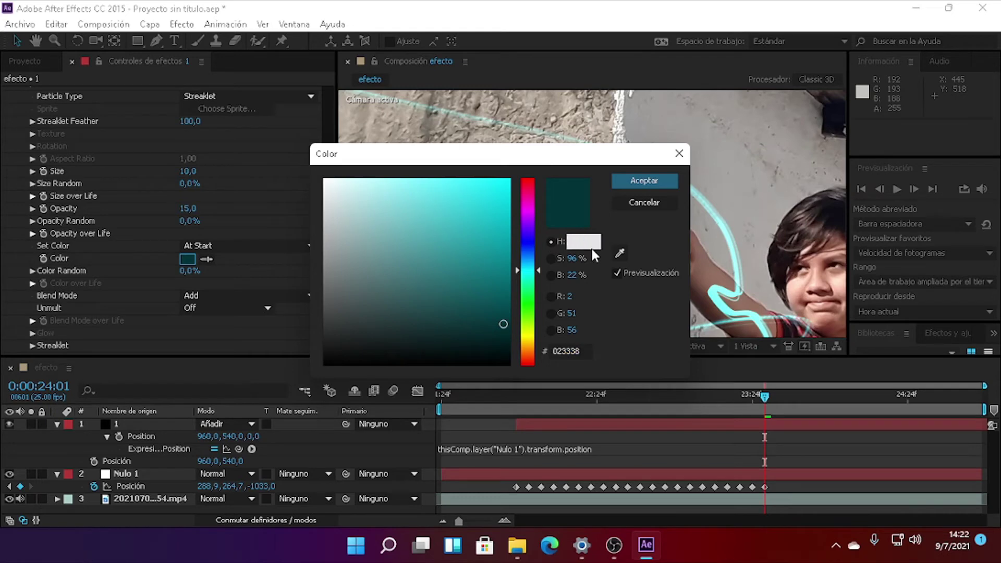
pyautogui.write('190')
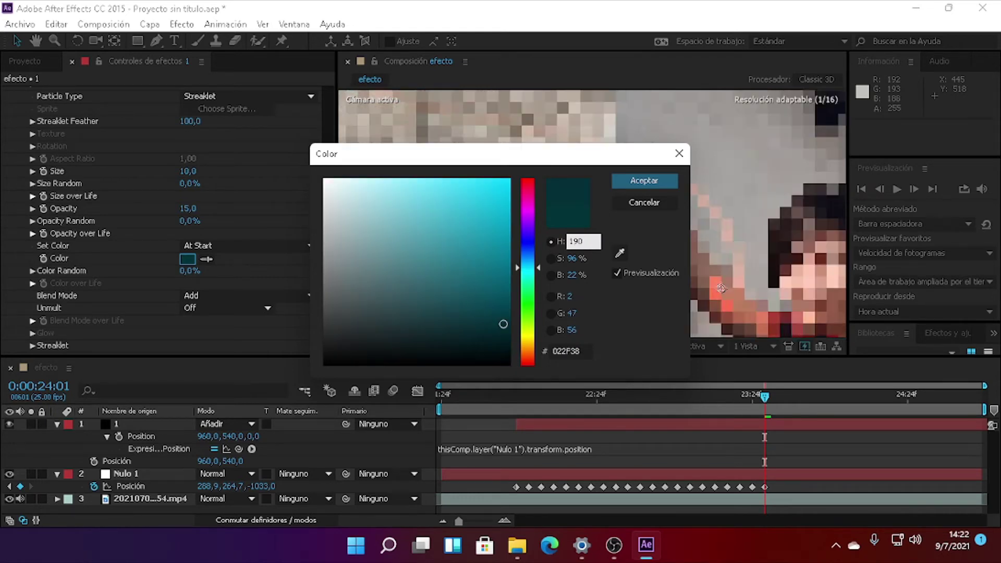
pyautogui.press('Return')
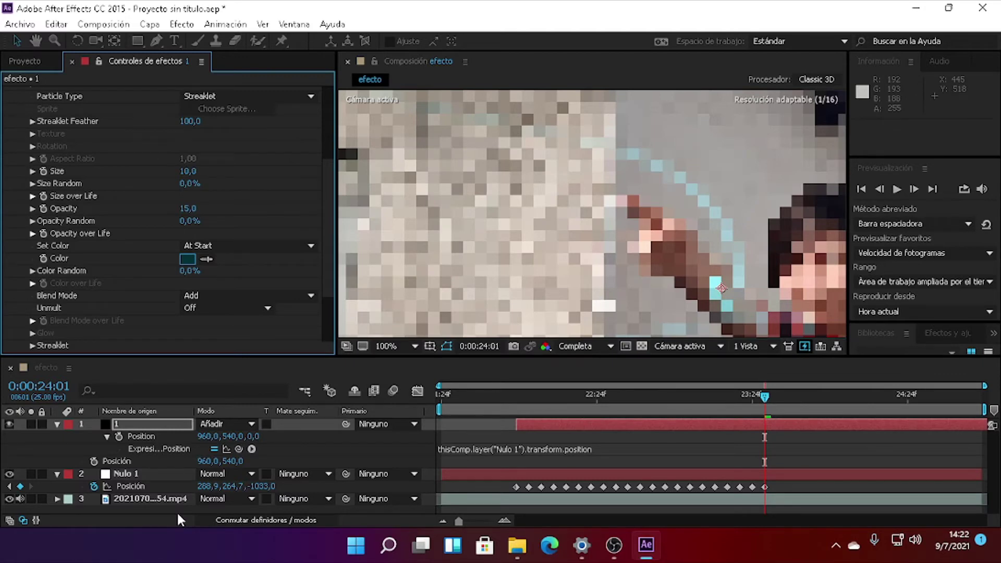
# Step: Apply the linear fade-out preset to Size over Life, and redraw its curve to stay high across most of the particle life
pyautogui.moveTo(679, 282); pyautogui.dragTo(664, 152)
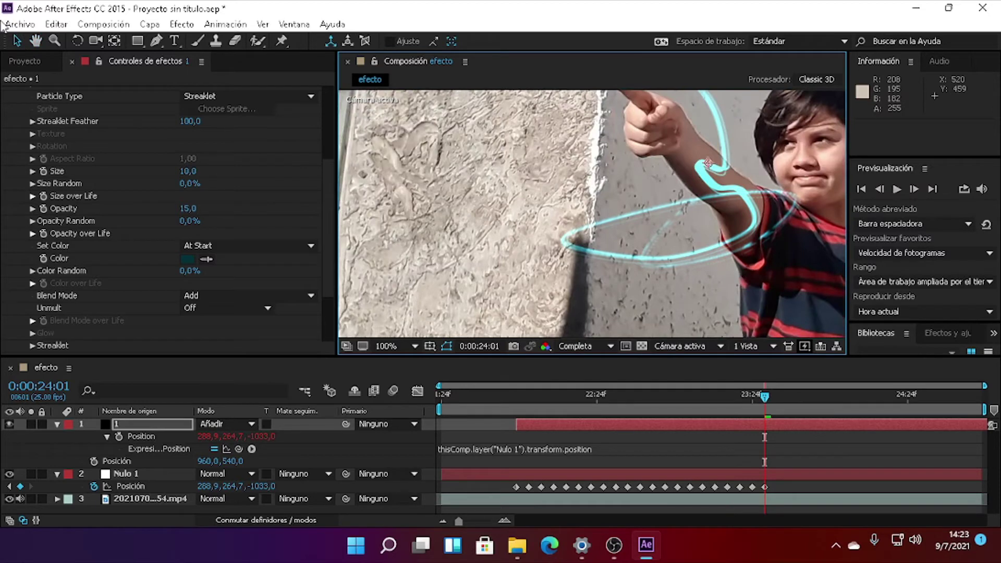
pyautogui.click(32, 197)
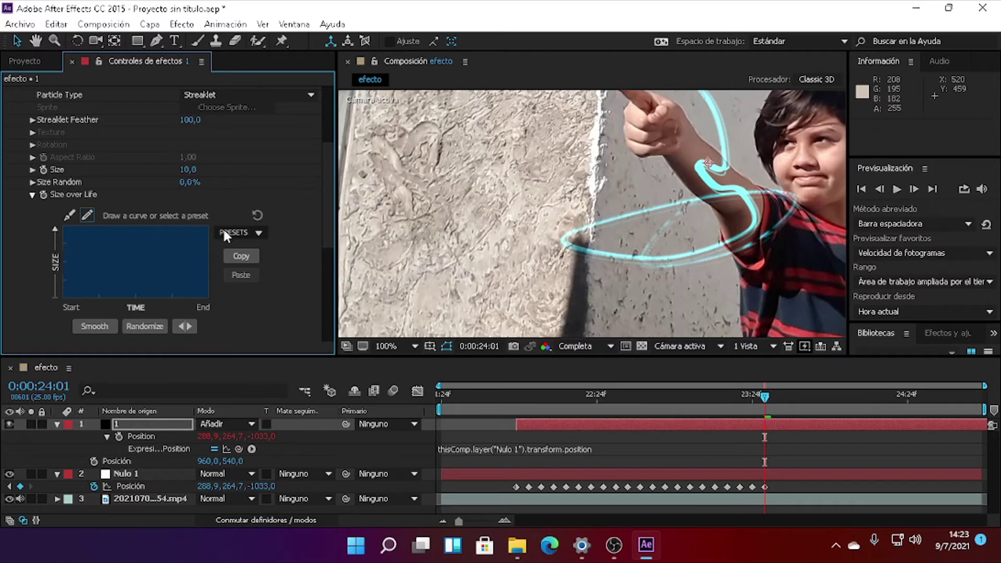
pyautogui.click(241, 232)
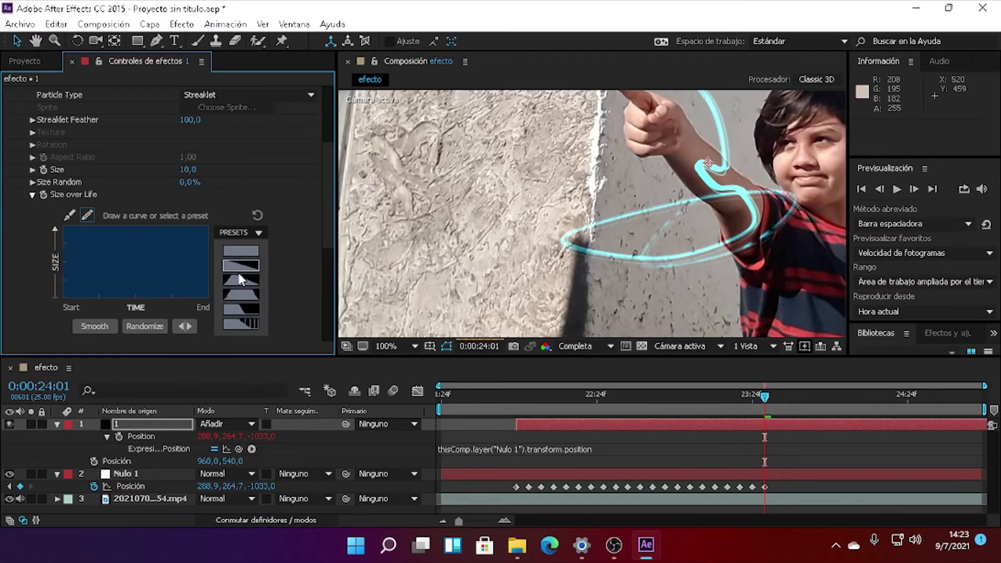
pyautogui.click(239, 271)
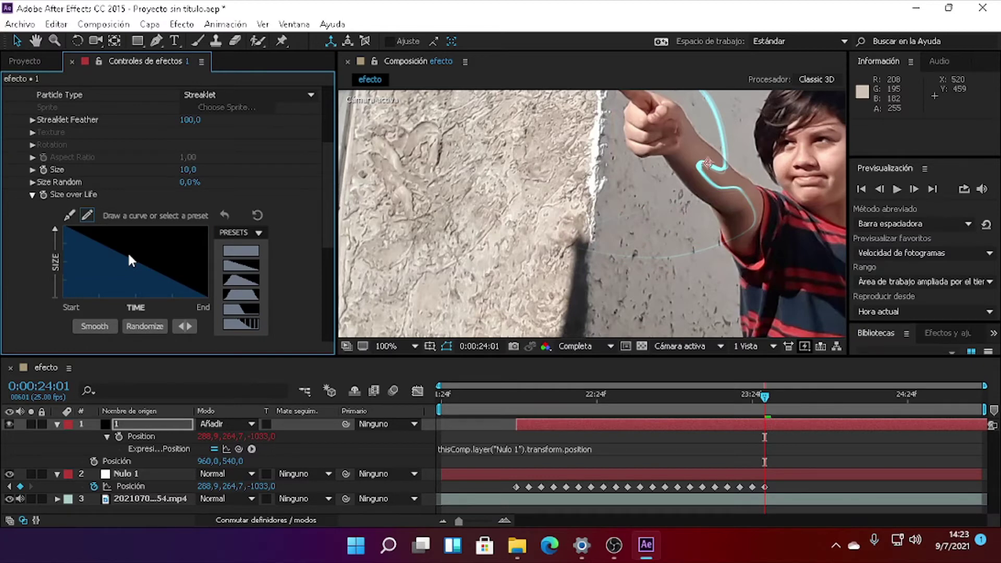
pyautogui.moveTo(130, 261); pyautogui.dragTo(207, 233)
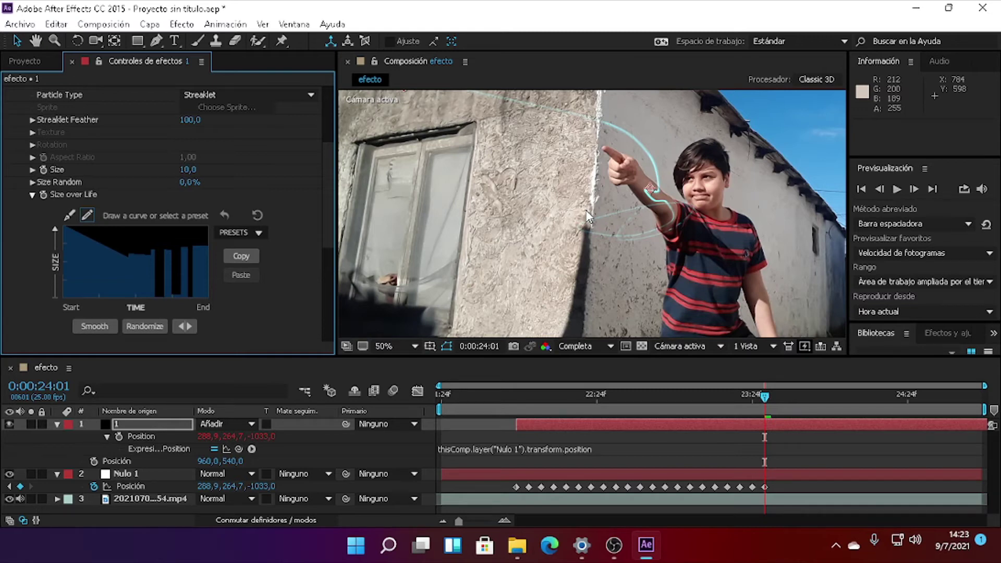
# Step: Set the particle Size to 18
pyautogui.scroll(2, 587, 215)
pyautogui.click(187, 169)
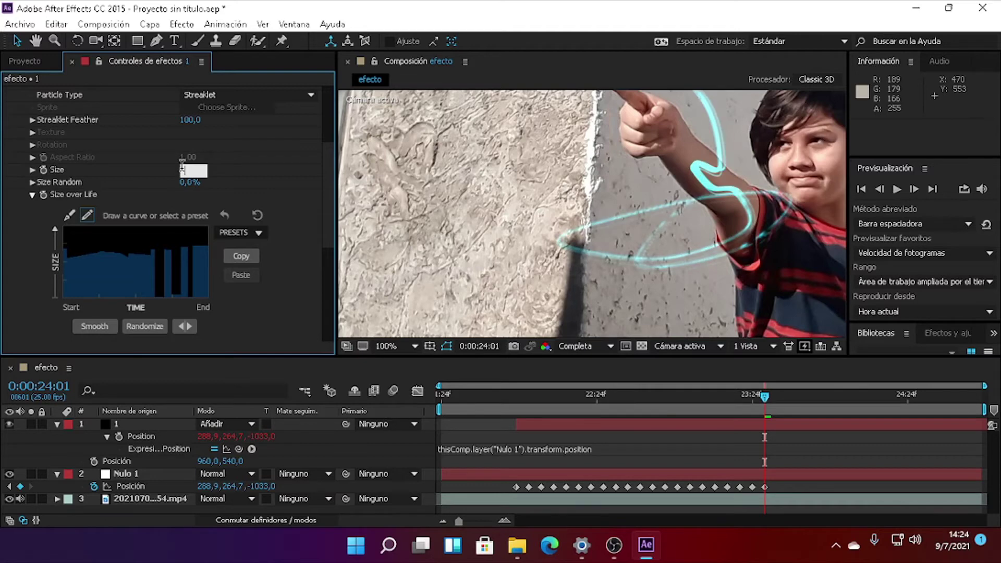
pyautogui.press('Return')
# Step: Apply the S-shaped fade-out preset to Opacity over Life, and redraw the later part of its curve at higher values
pyautogui.scroll(-5, 134, 302)
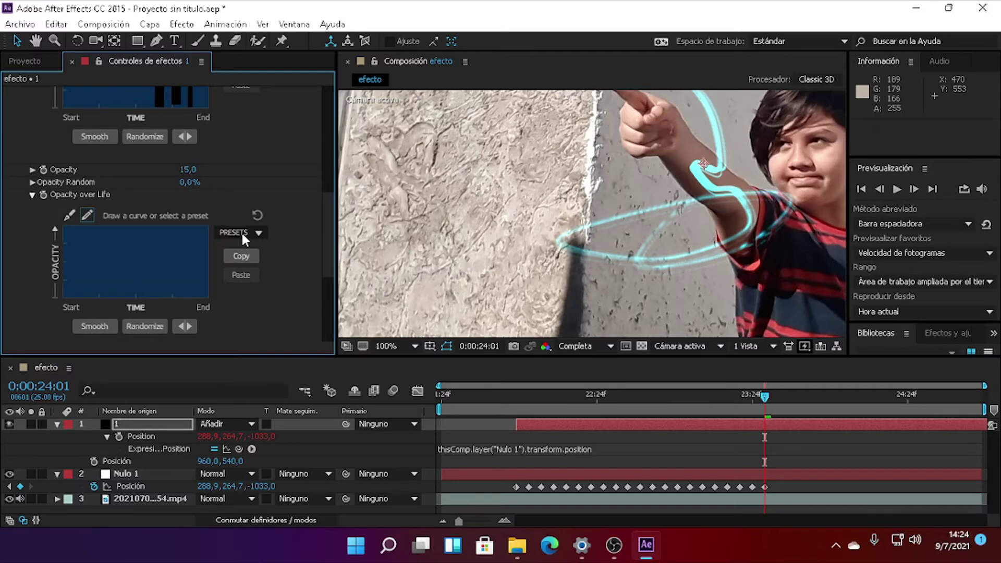
pyautogui.click(240, 230)
pyautogui.click(244, 306)
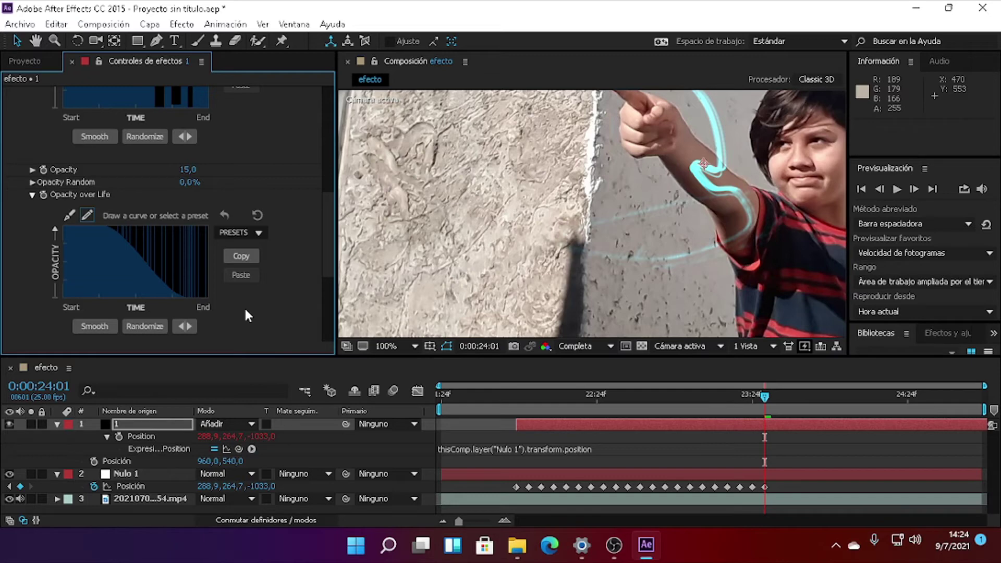
pyautogui.moveTo(207, 236); pyautogui.dragTo(173, 298)
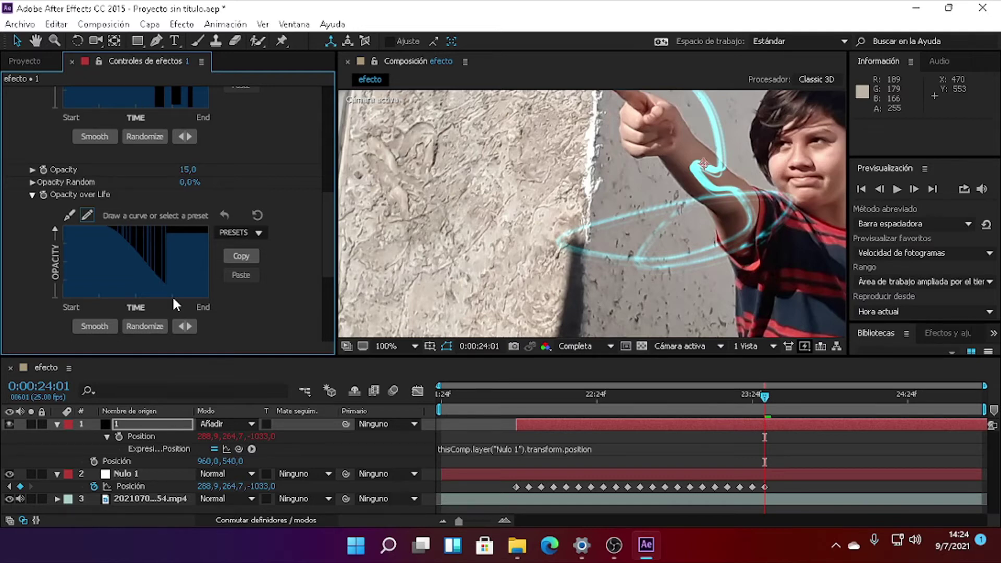
# Step: Set the Physics Gravity to 65 and expand the Turbulence Field settings under Air, undoing any accidental removal of the effect
pyautogui.scroll(-2, 600, 268)
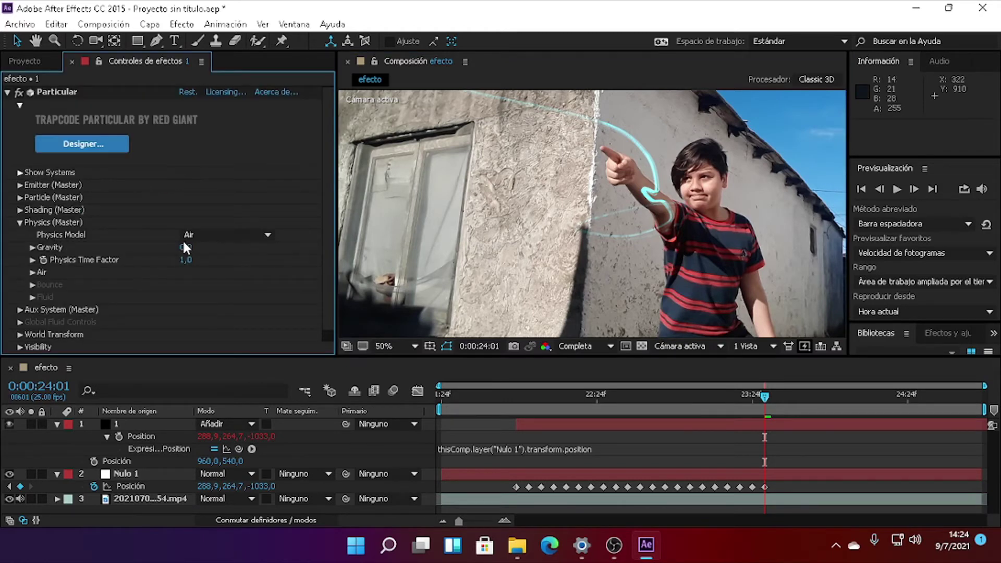
pyautogui.click(183, 245)
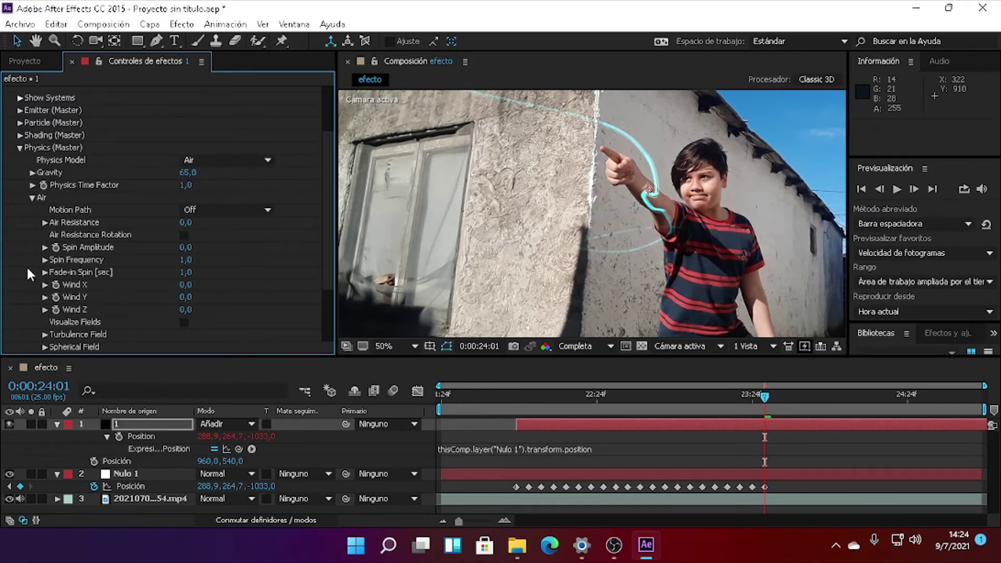
pyautogui.click(44, 334)
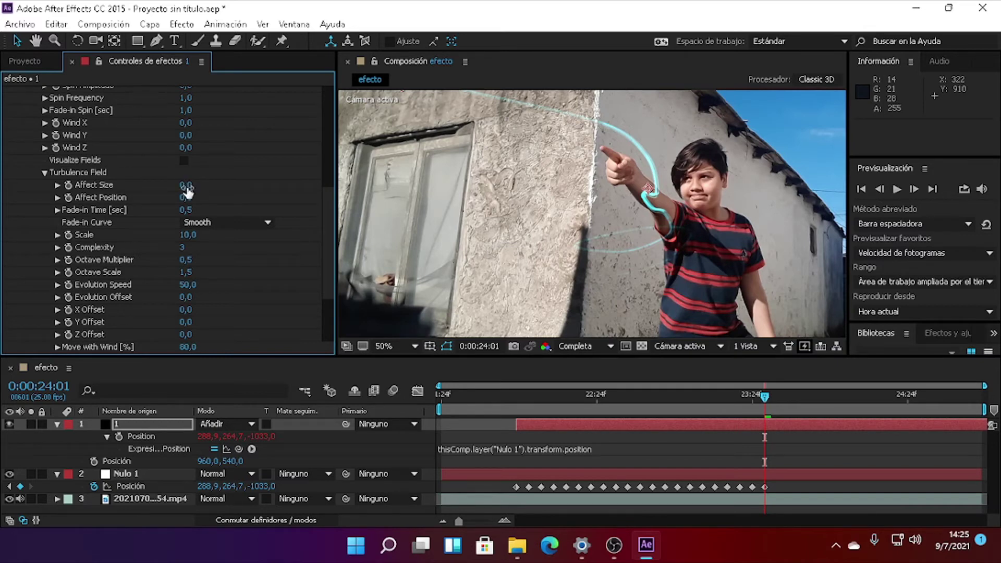
pyautogui.press('Delete')
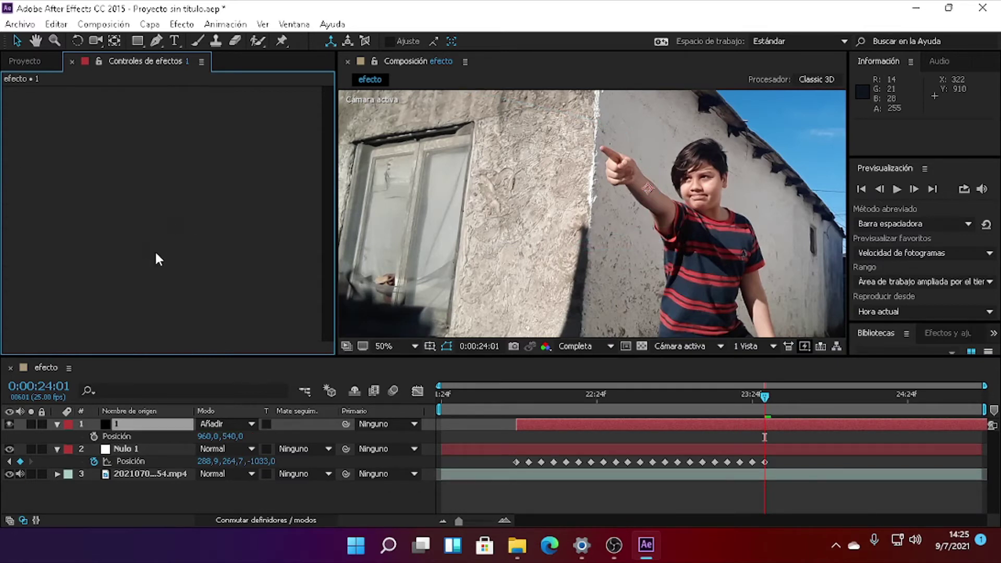
pyautogui.hotkey('ctrl', 'z')
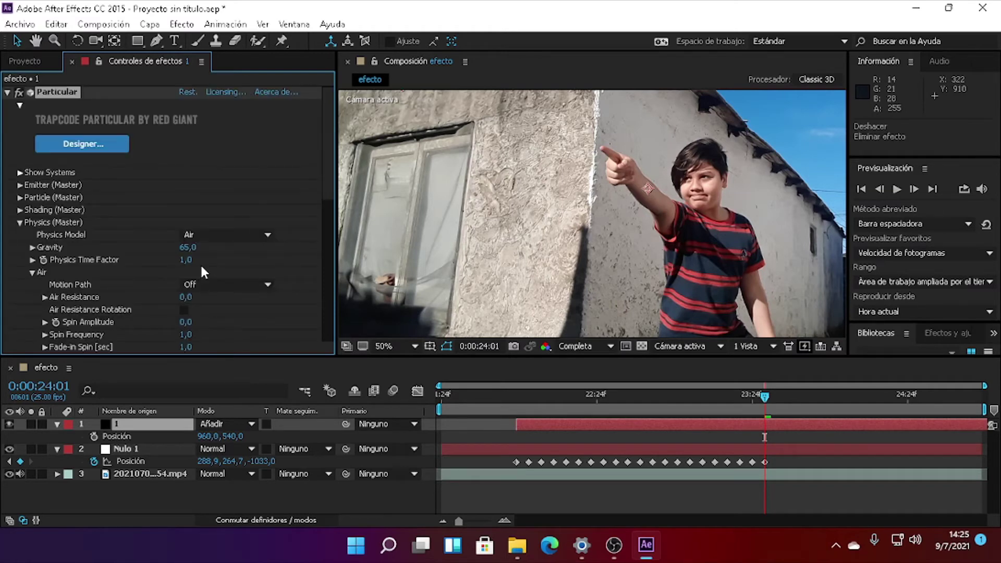
# Step: Set the Turbulence Field's Affect Size to 5, Affect Position to 32 and Scale to 11
pyautogui.click(188, 217)
pyautogui.write('5')
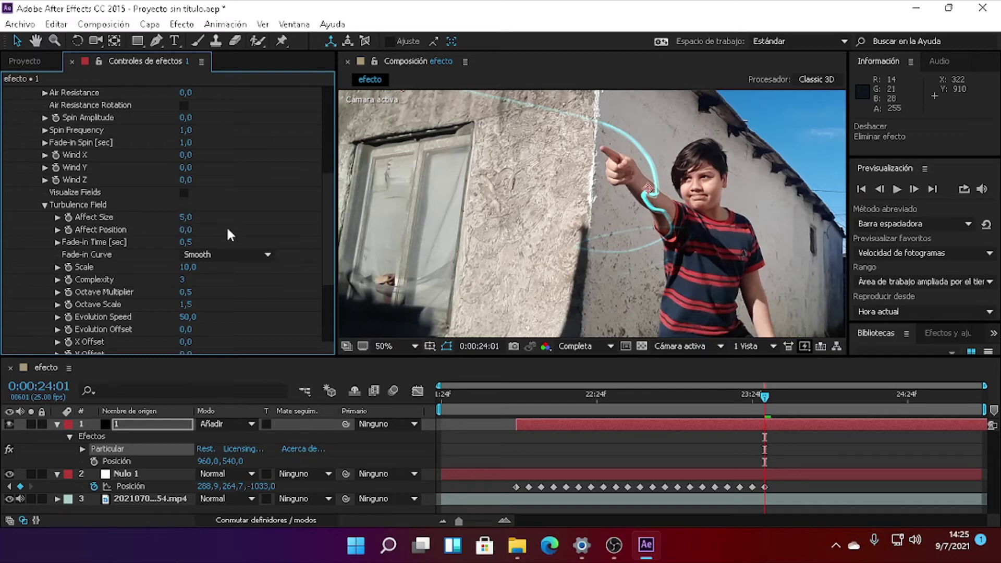
pyautogui.click(194, 230)
pyautogui.write('32')
pyautogui.click(188, 266)
pyautogui.write('11')
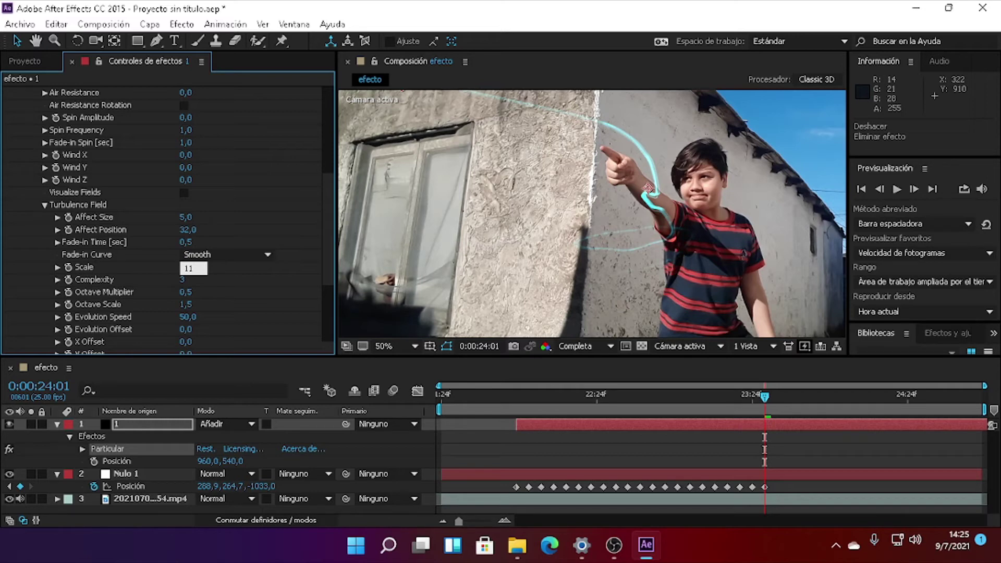
pyautogui.press('Tab')
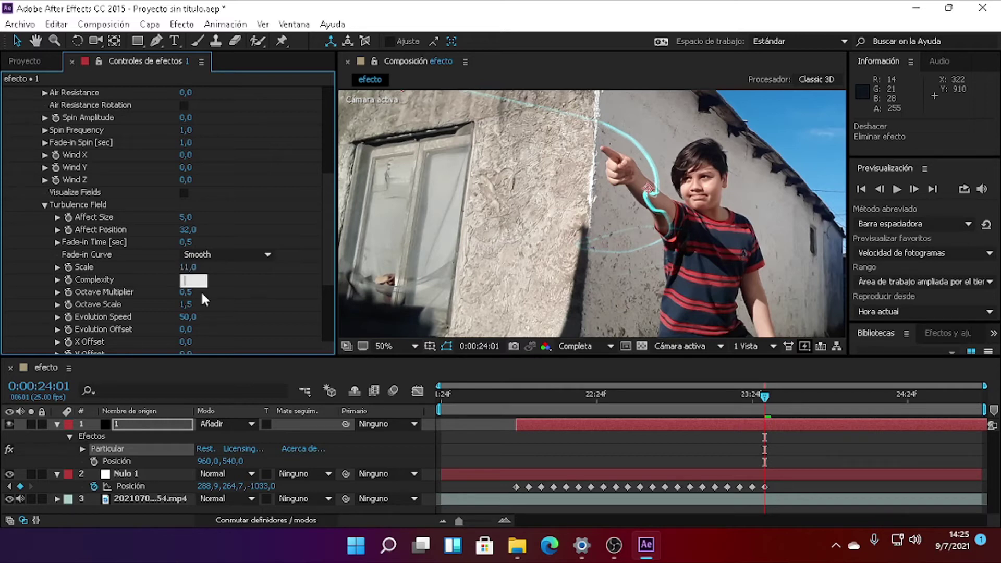
# Step: Set the Turbulence Field's Complexity to 3 and its Evolution Speed to 34
pyautogui.click(202, 292)
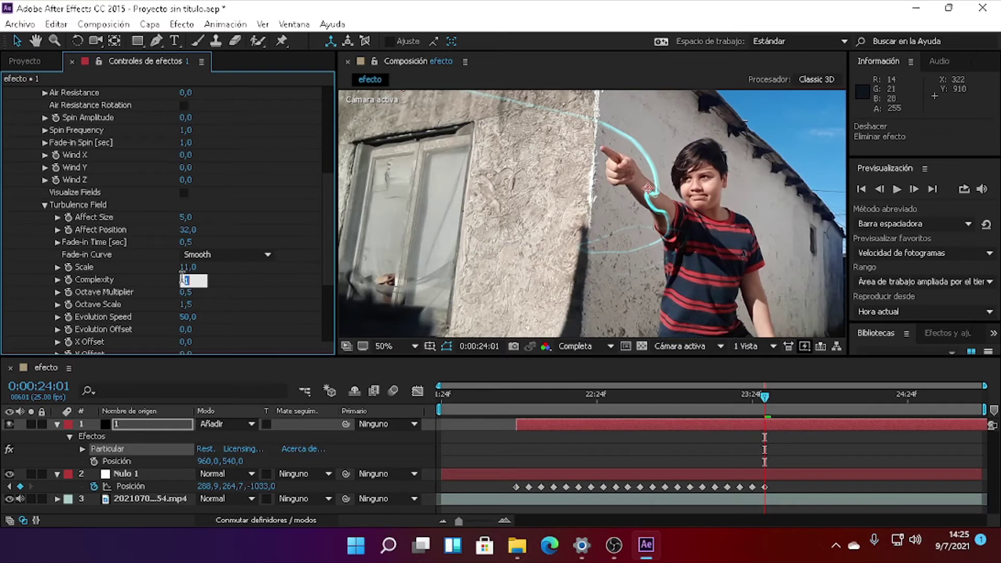
pyautogui.write('32')
pyautogui.press('BackSpace')
pyautogui.press('Return')
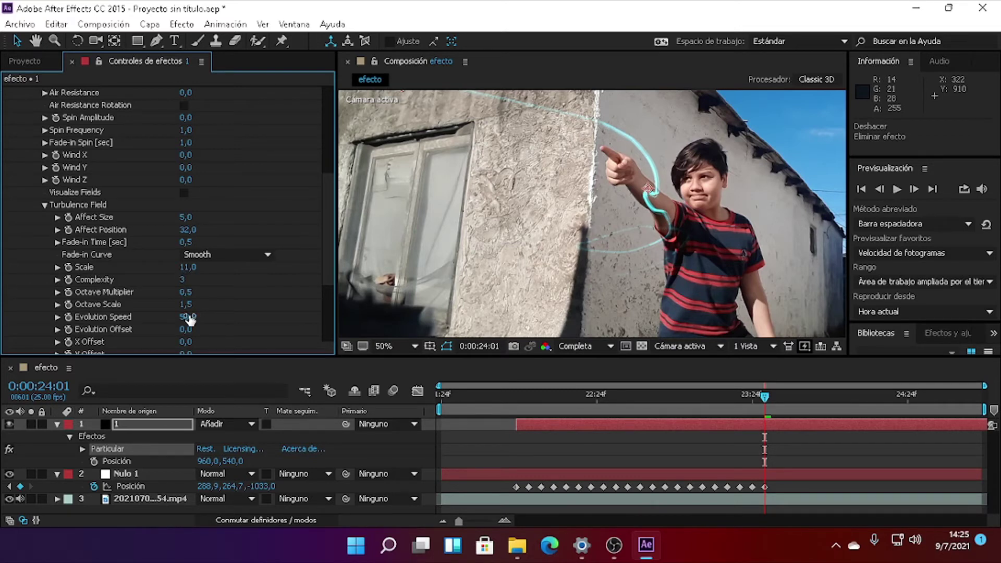
pyautogui.click(188, 317)
pyautogui.write('34')
pyautogui.press('Return')
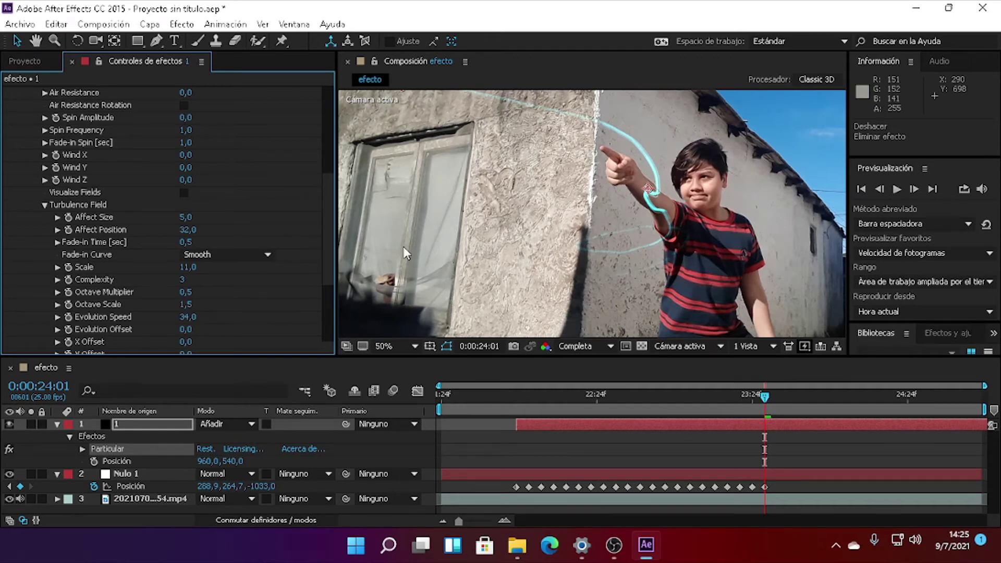
# Step: Set the particle Life to 1,3 seconds
pyautogui.scroll(-2, 560, 240)
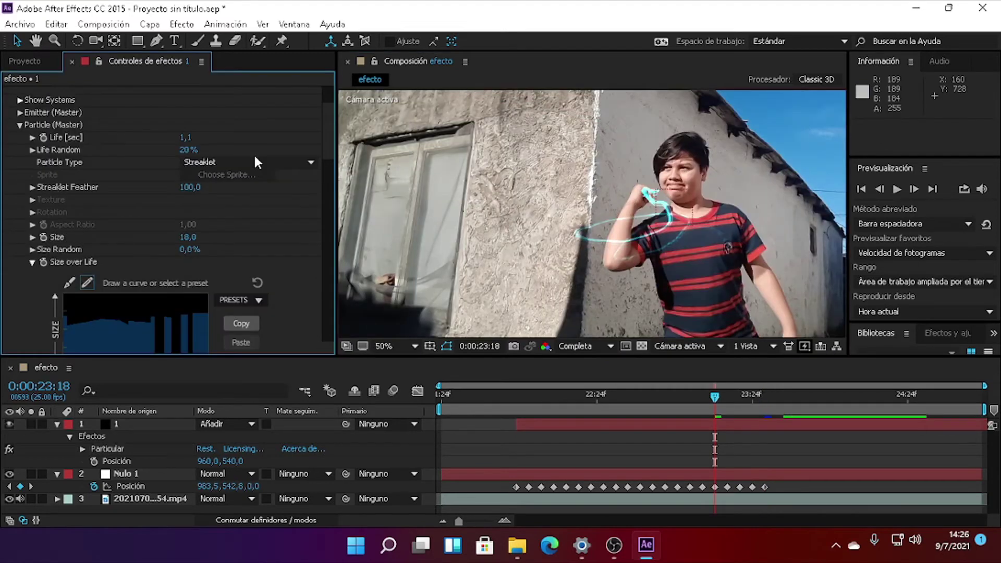
pyautogui.click(19, 126)
pyautogui.scroll(-1, 207, 102)
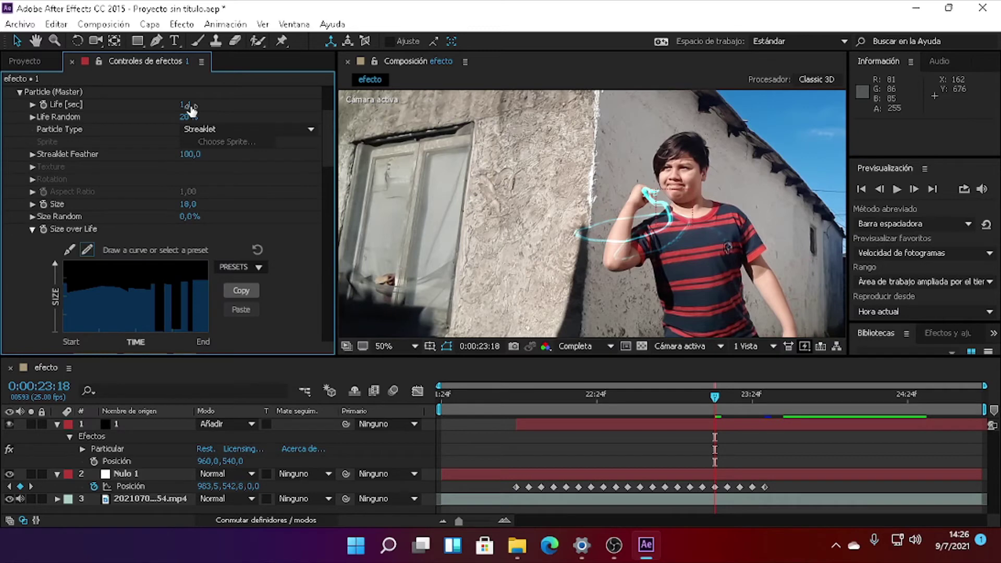
pyautogui.click(188, 105)
pyautogui.press('BackSpace')
pyautogui.write('1,3')
pyautogui.press('Return')
# Step: Inspect the streak up close around the arm and shirt, and try a particle Opacity of 20
pyautogui.scroll(2, 707, 254)
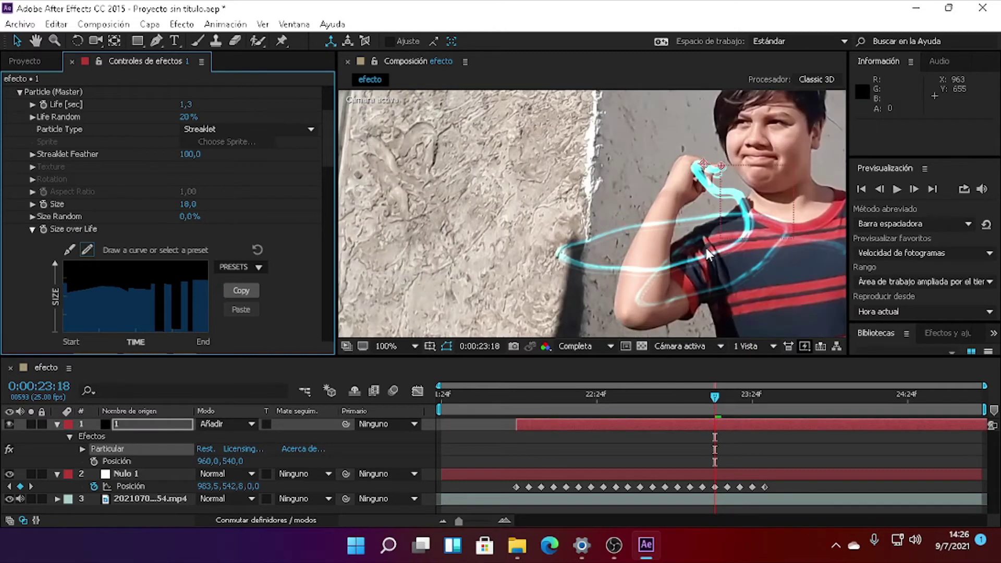
pyautogui.scroll(2, 708, 254)
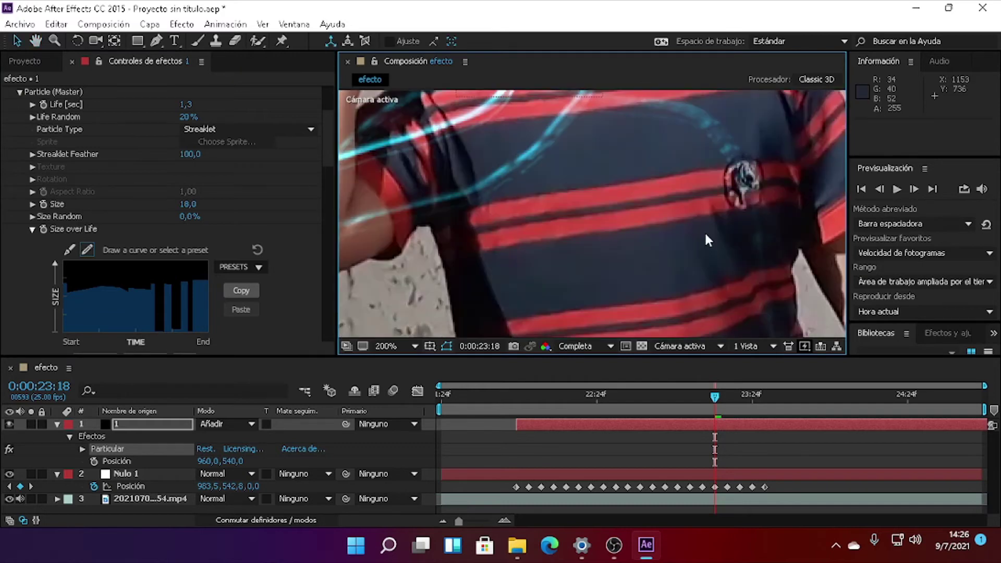
pyautogui.scroll(-1, 704, 232)
pyautogui.press('space')
pyautogui.moveTo(559, 237); pyautogui.dragTo(718, 257)
pyautogui.scroll(-3, 88, 207)
pyautogui.scroll(-4, 87, 209)
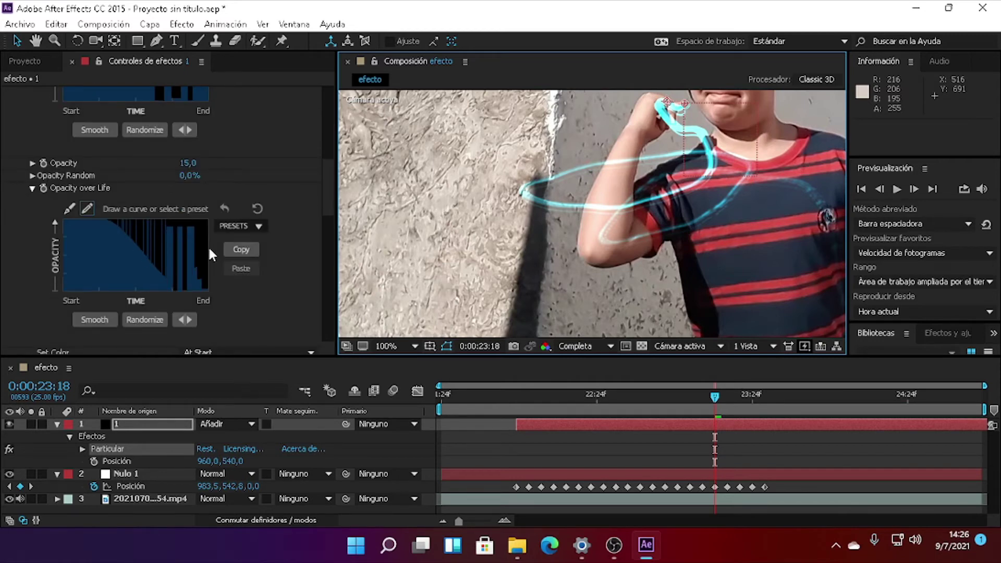
pyautogui.click(187, 162)
pyautogui.press('BackSpace')
pyautogui.write('20')
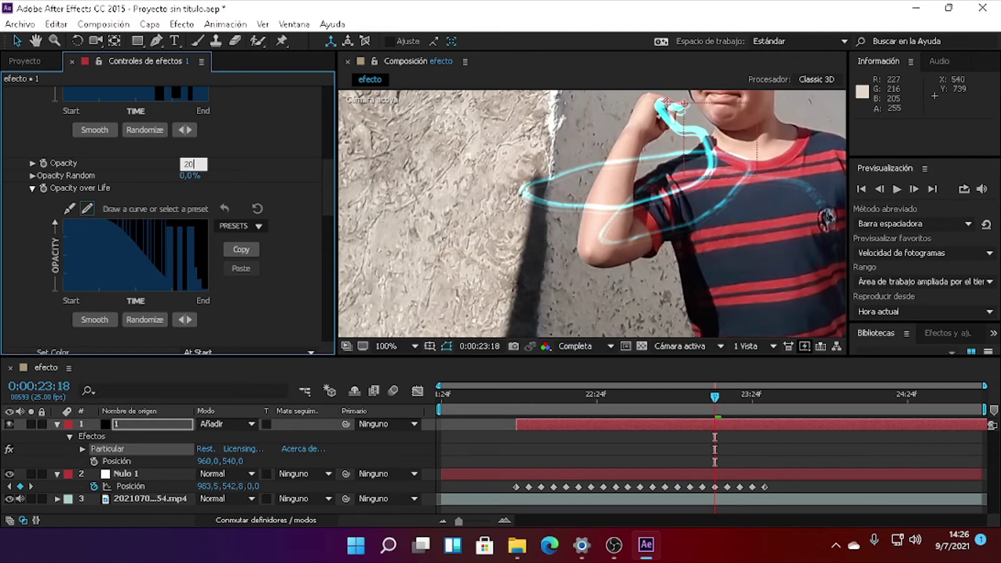
pyautogui.press('Return')
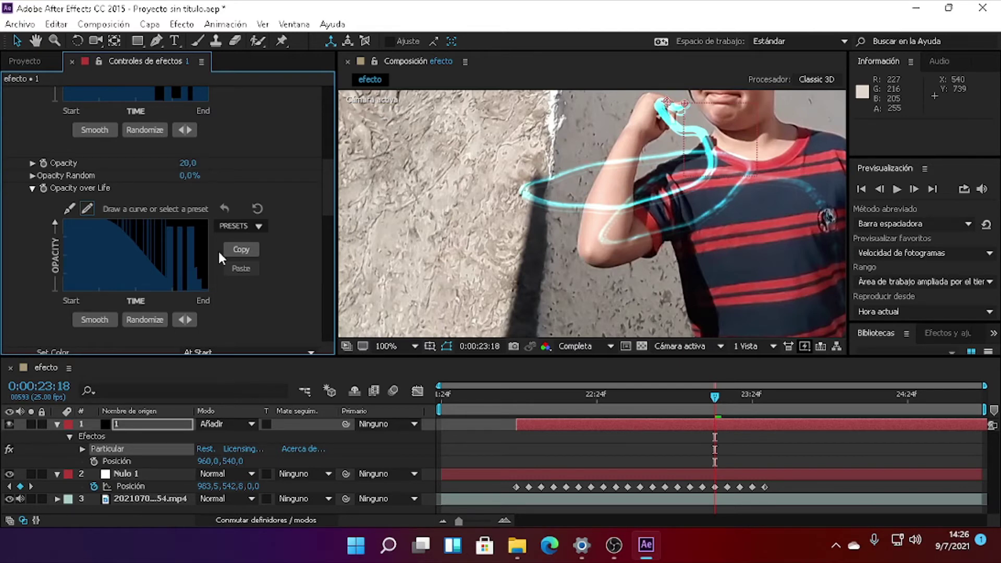
# Step: Collapse the Particle (Master) and Physics (Master) settings of the Particular effect
pyautogui.scroll(5, 168, 235)
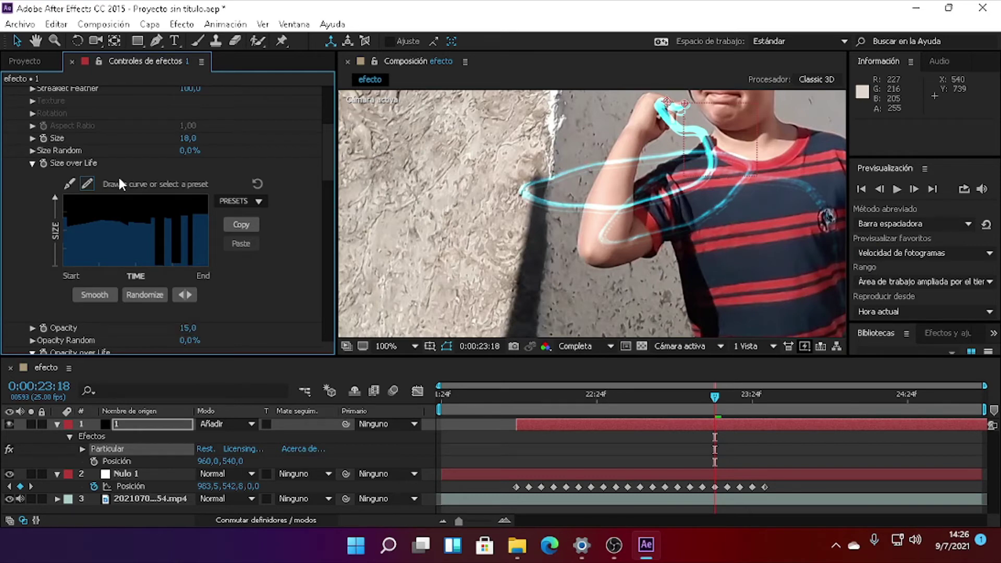
pyautogui.scroll(3, 118, 175)
pyautogui.click(20, 90)
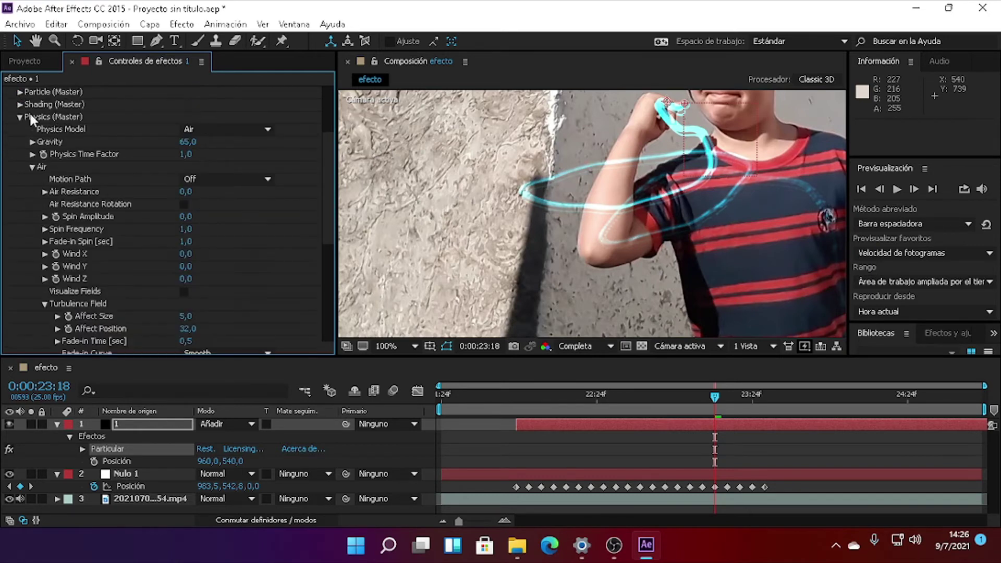
pyautogui.click(27, 113)
# Step: Apply the CC Vector Blur effect to layer 1
pyautogui.click(136, 424)
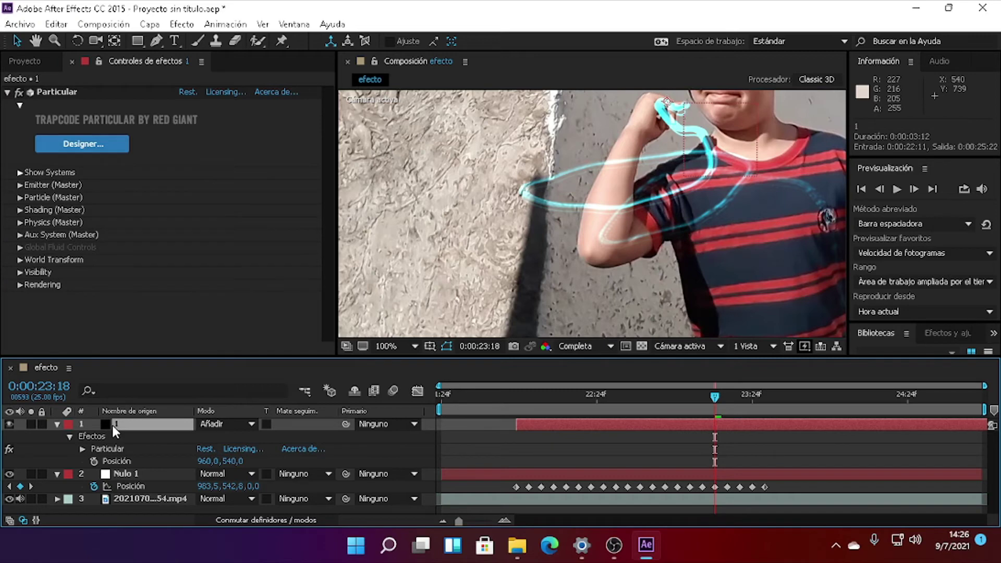
pyautogui.click(182, 24)
pyautogui.moveTo(225, 25)
pyautogui.moveTo(177, 25)
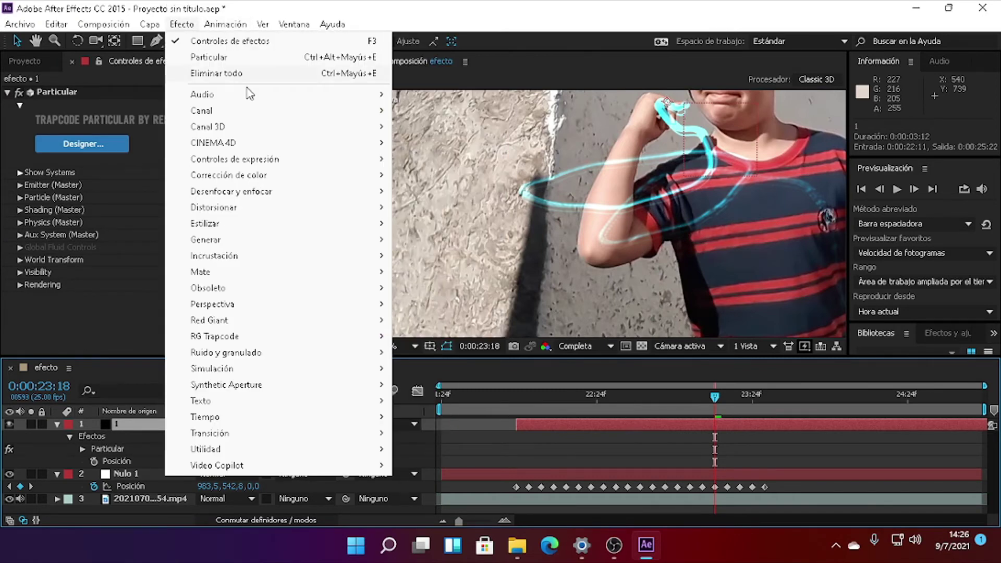
pyautogui.moveTo(301, 198)
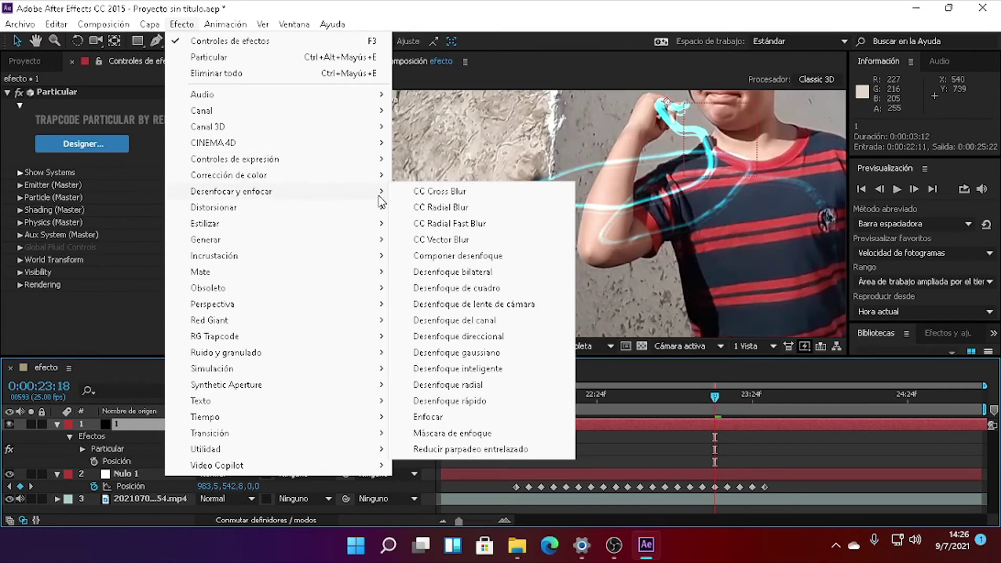
pyautogui.click(469, 244)
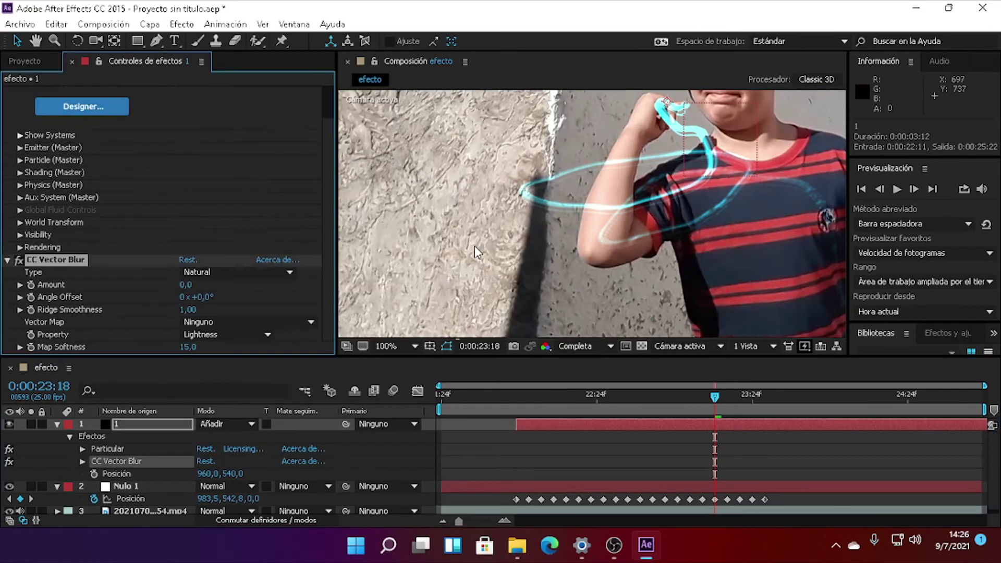
# Step: Set the CC Vector Blur Type to Constant Length and its Amount to 10
pyautogui.click(237, 272)
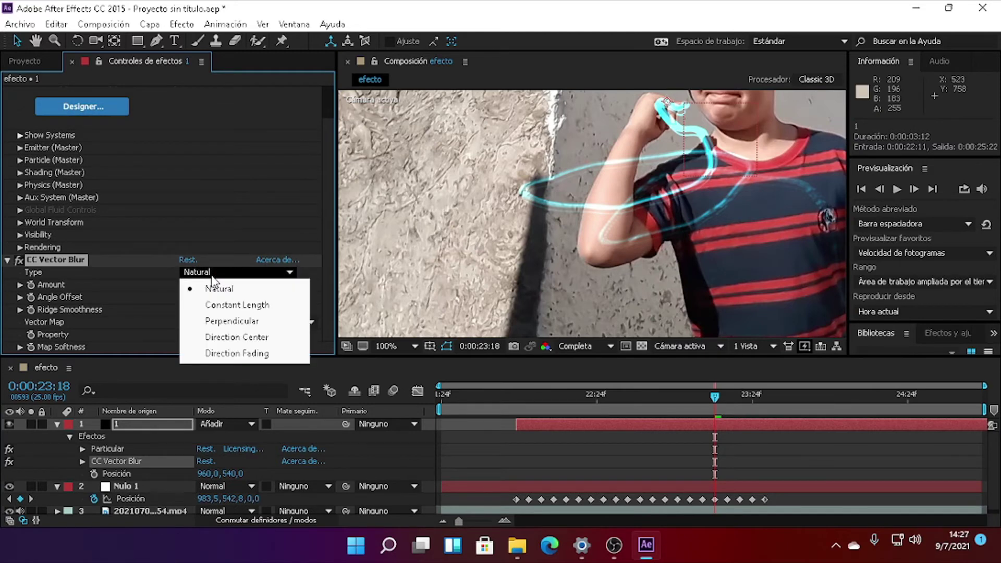
pyautogui.click(239, 308)
pyautogui.click(191, 285)
pyautogui.write('10')
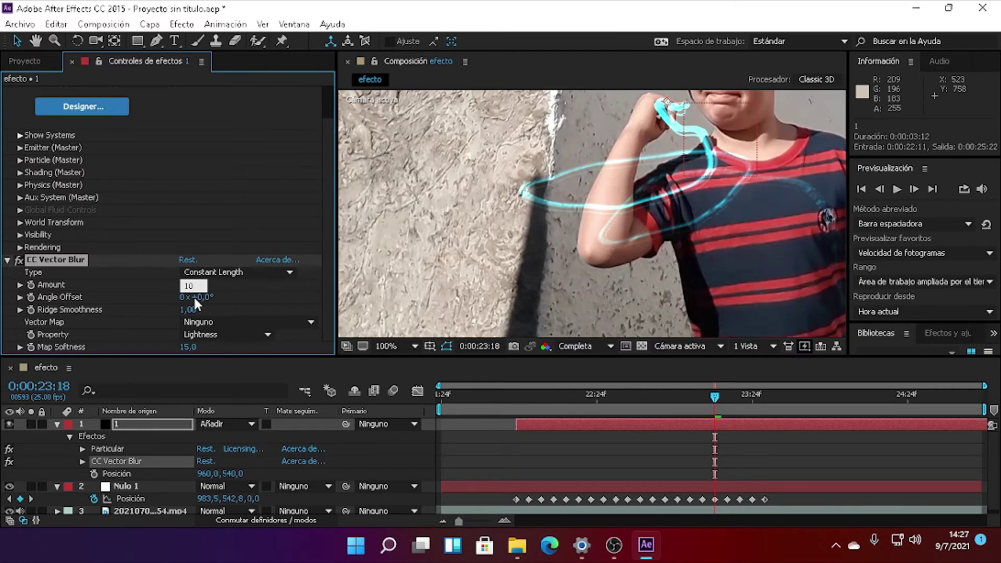
# Step: Set the vector blur's Ridge Smoothness to 50 and its Map Softness to 0
pyautogui.click(186, 309)
pyautogui.write('50')
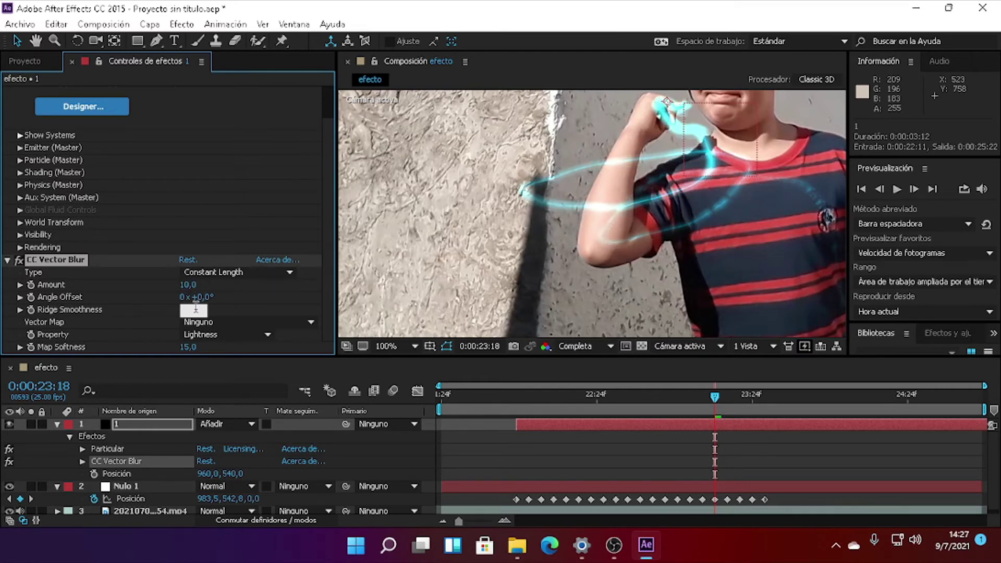
pyautogui.press('Return')
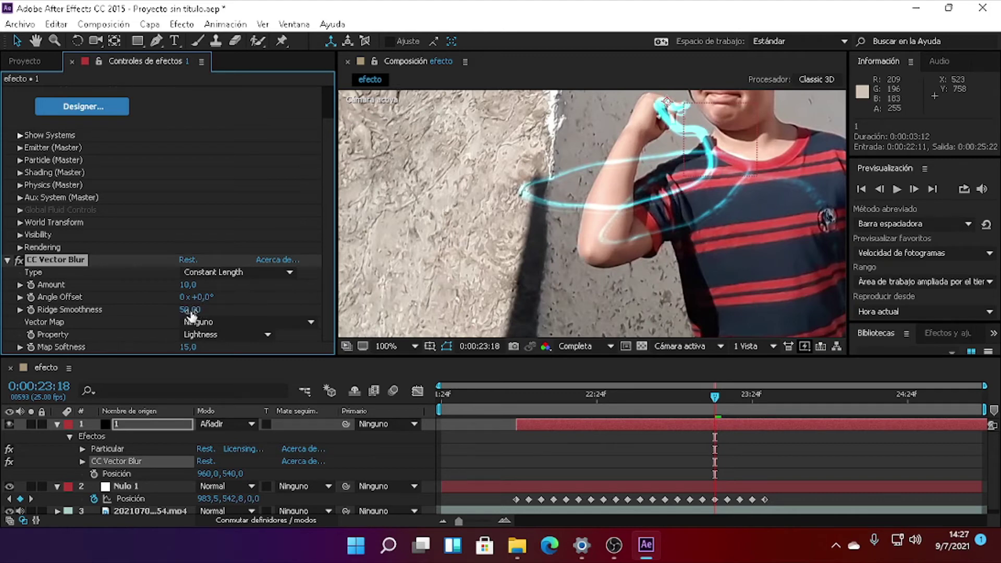
pyautogui.click(187, 347)
pyautogui.press('BackSpace')
pyautogui.press('Return')
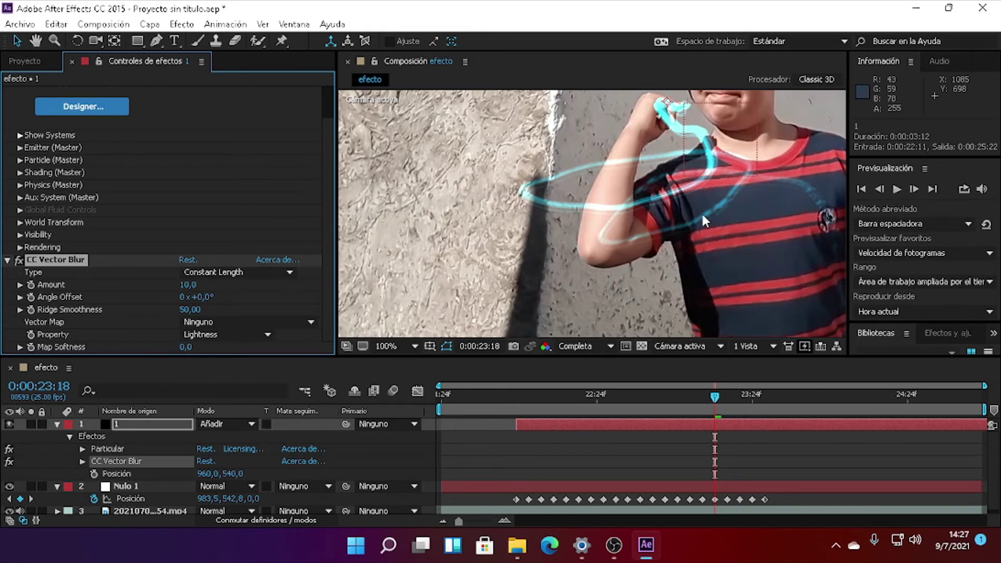
pyautogui.scroll(2, 629, 162)
pyautogui.scroll(-2, 629, 159)
pyautogui.scroll(-2, 632, 165)
pyautogui.scroll(2, 630, 165)
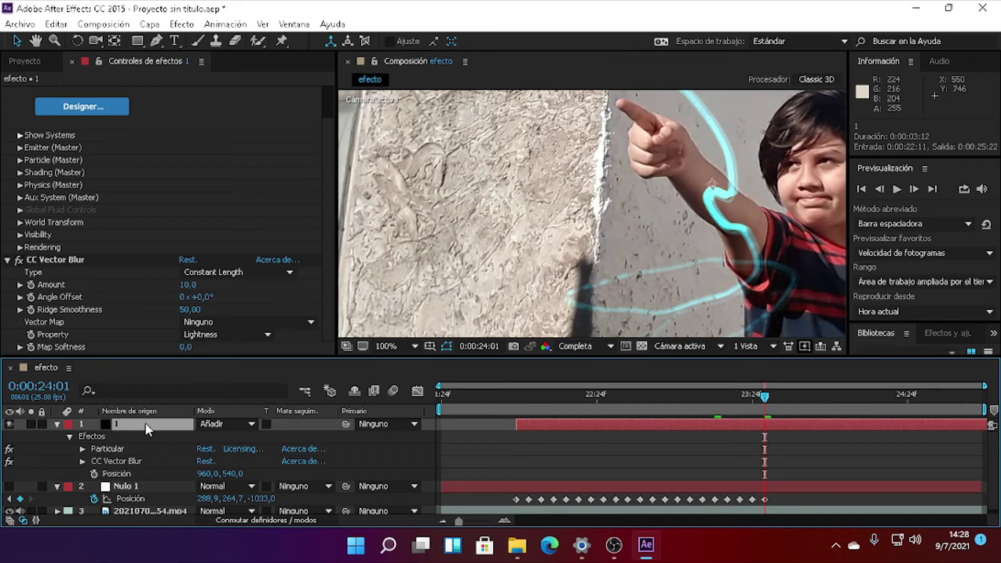
# Step: Add the Resplandor (Glow) effect from the Estilizar category to layer 1
pyautogui.click(192, 24)
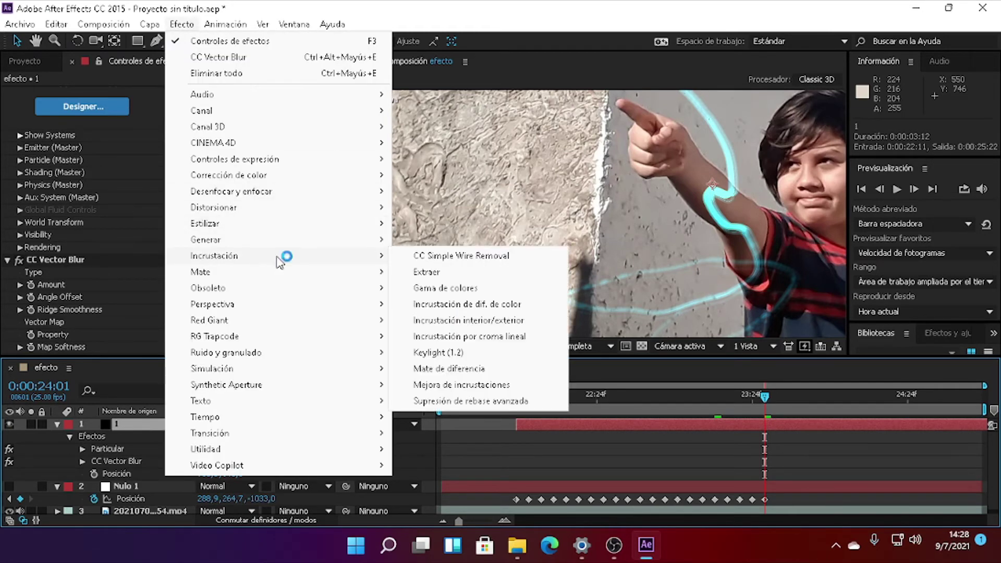
pyautogui.moveTo(290, 223)
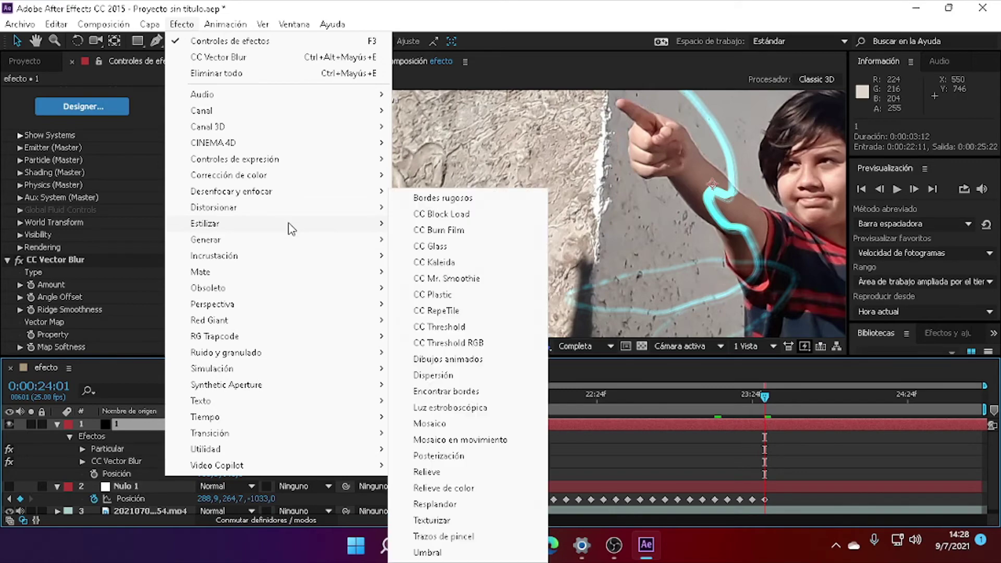
pyautogui.click(438, 504)
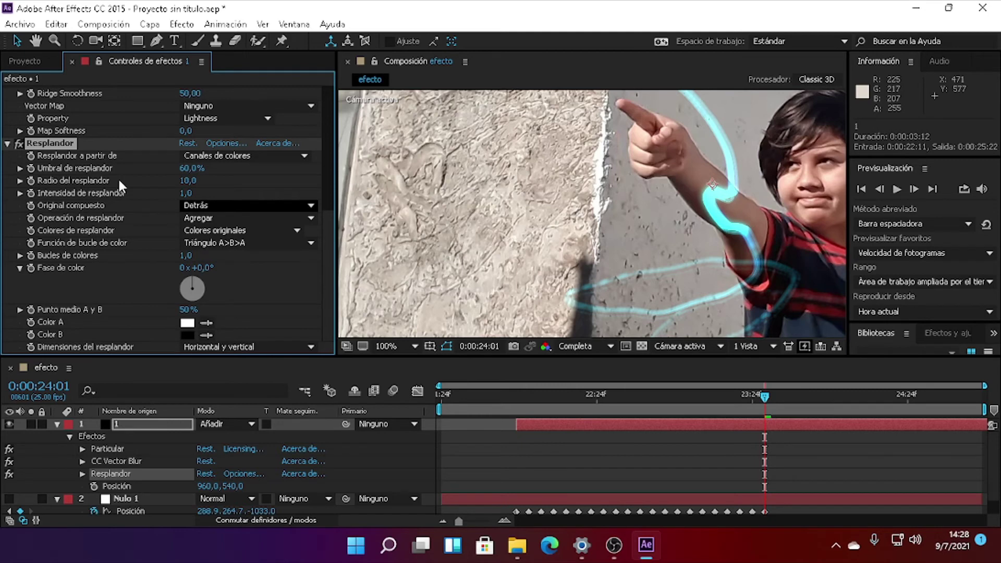
# Step: Try a glow threshold (Umbral de resplandor) of 45% and undo the change
pyautogui.click(190, 167)
pyautogui.write('45')
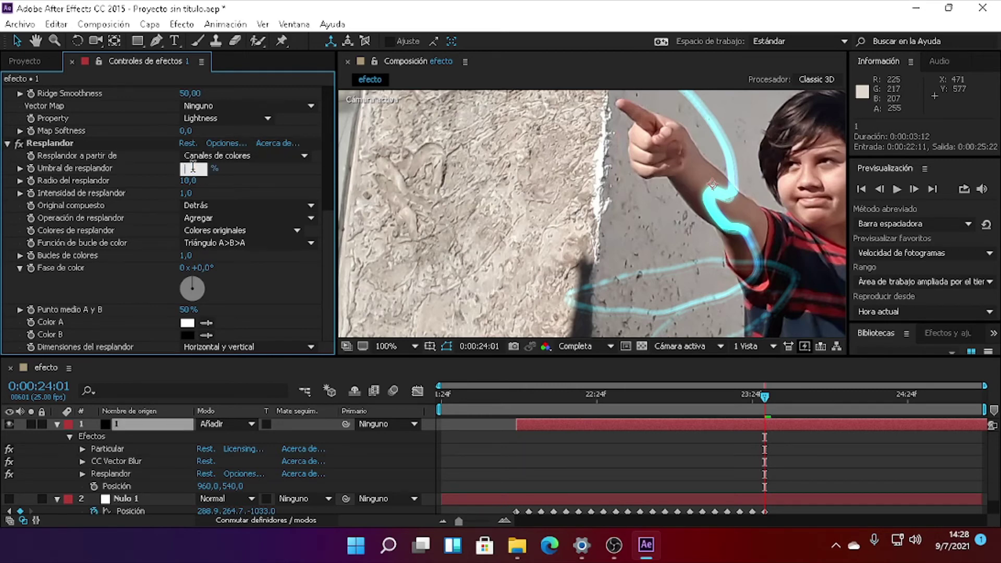
pyautogui.press('Return')
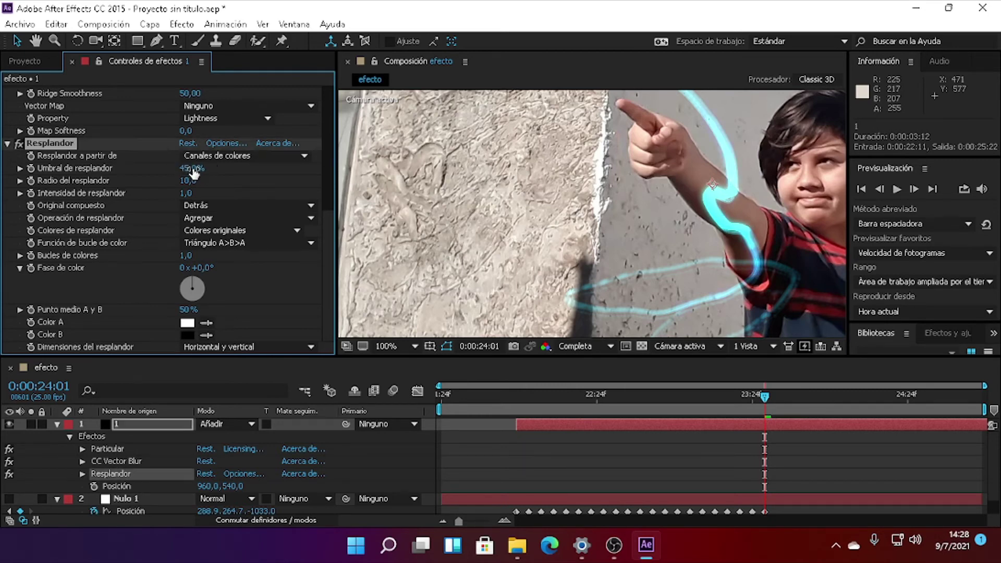
pyautogui.scroll(-2, 605, 201)
pyautogui.hotkey('ctrl', 'z')
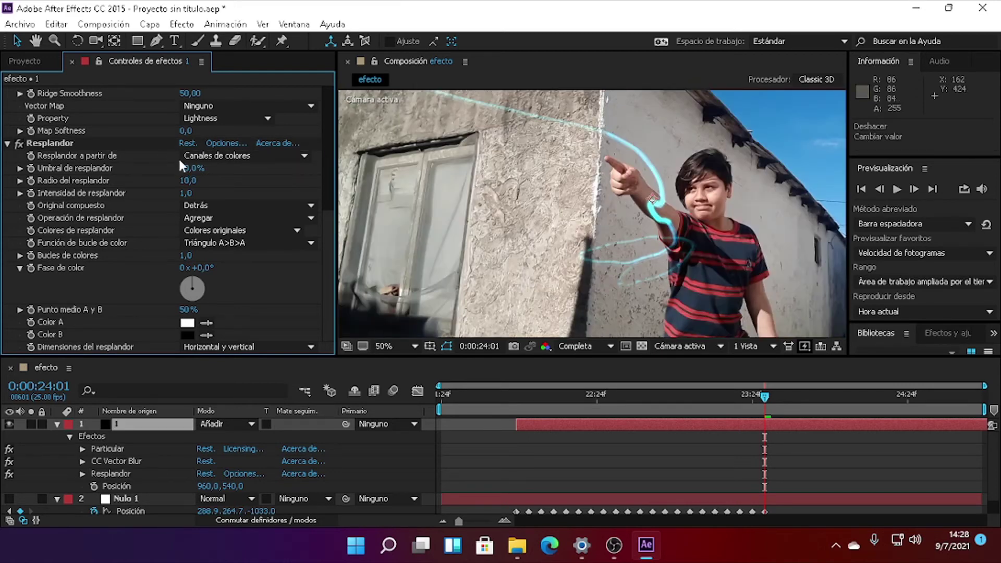
# Step: Set layer 1's opacity (Opacidad) to 75% and check the streak at 0:00:23:12
pyautogui.scroll(-1, 727, 262)
pyautogui.scroll(1, 727, 261)
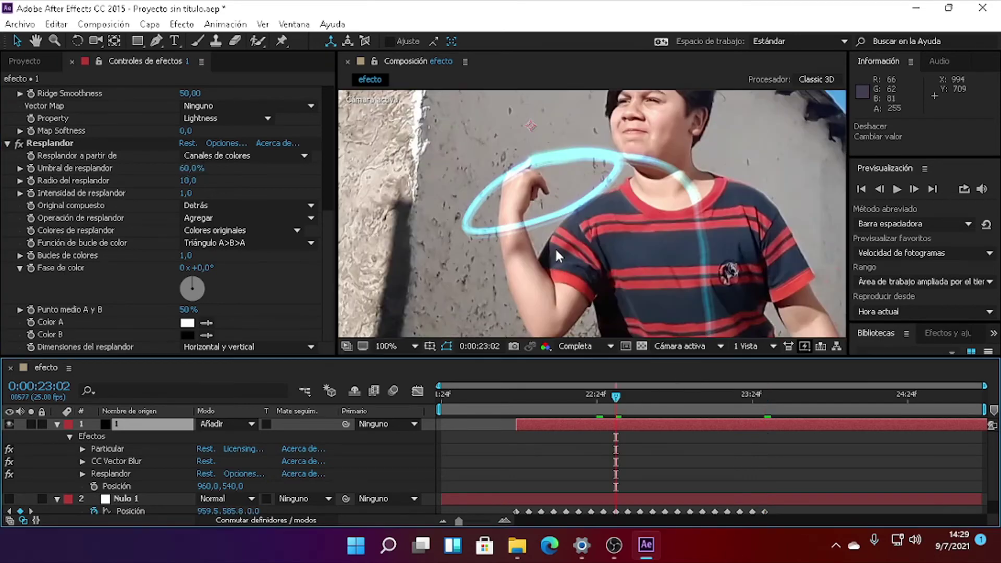
pyautogui.scroll(2, 526, 238)
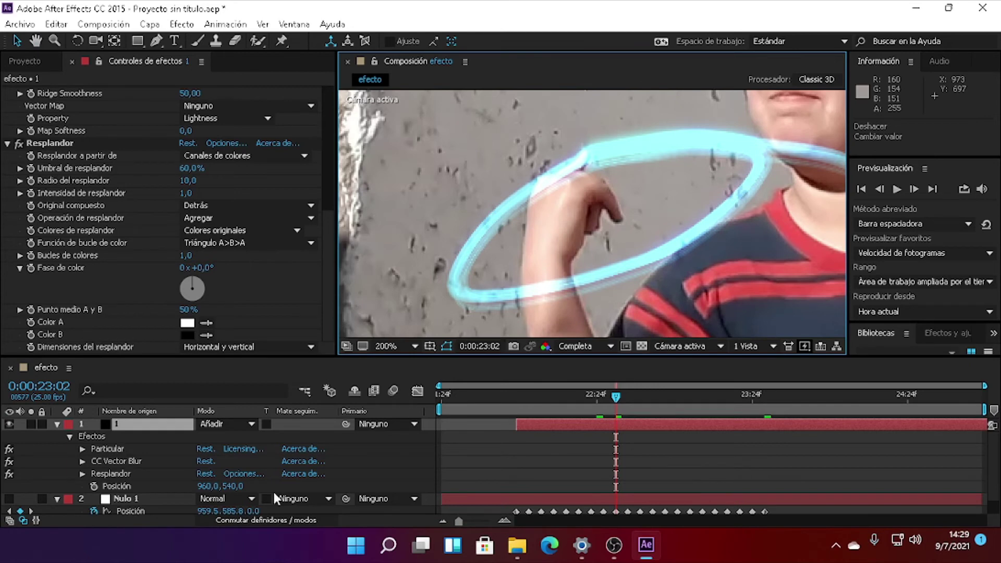
pyautogui.click(57, 424)
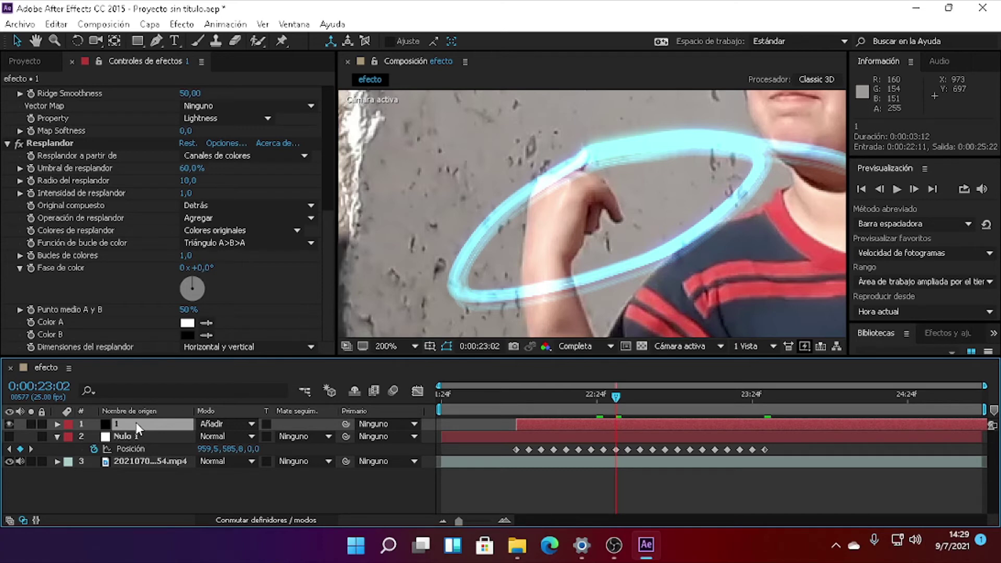
pyautogui.press('t')
pyautogui.click(209, 435)
pyautogui.write('75')
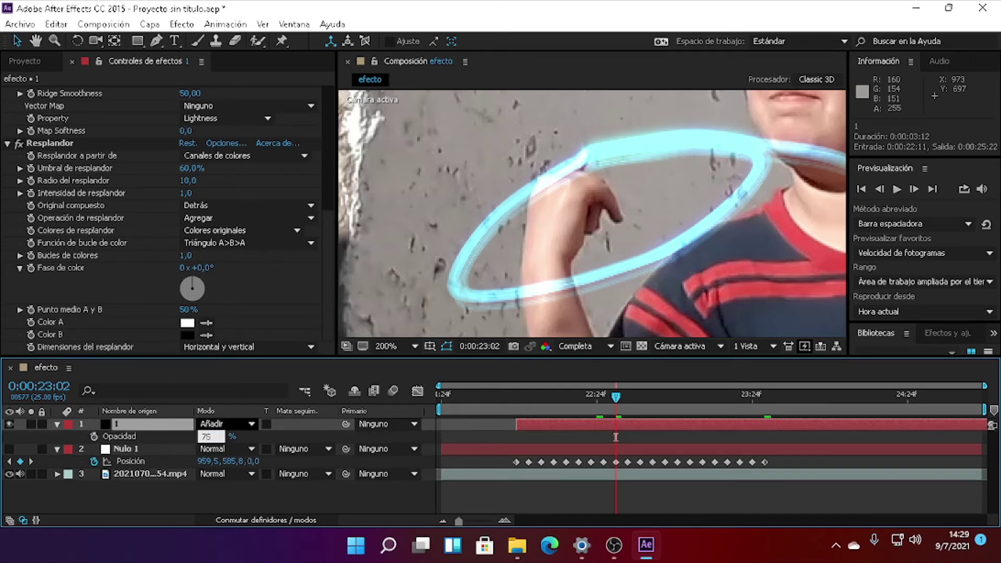
pyautogui.press('Return')
pyautogui.scroll(-2, 490, 235)
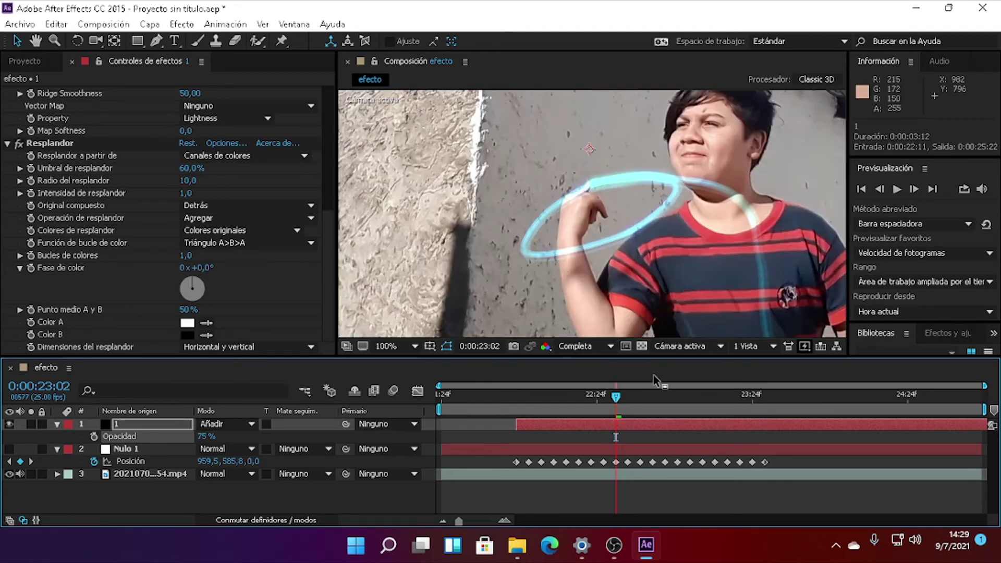
pyautogui.click(677, 397)
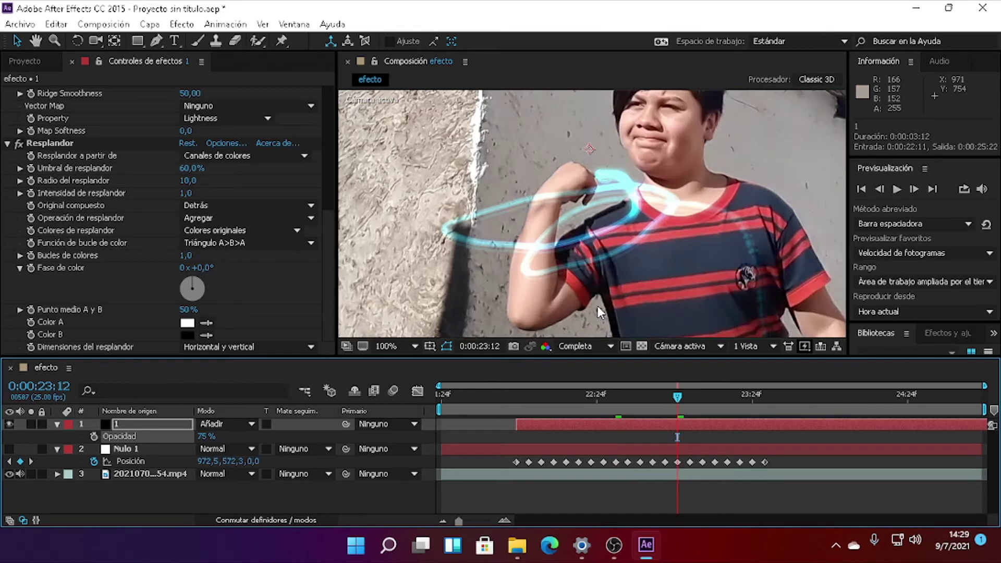
pyautogui.scroll(-1, 597, 306)
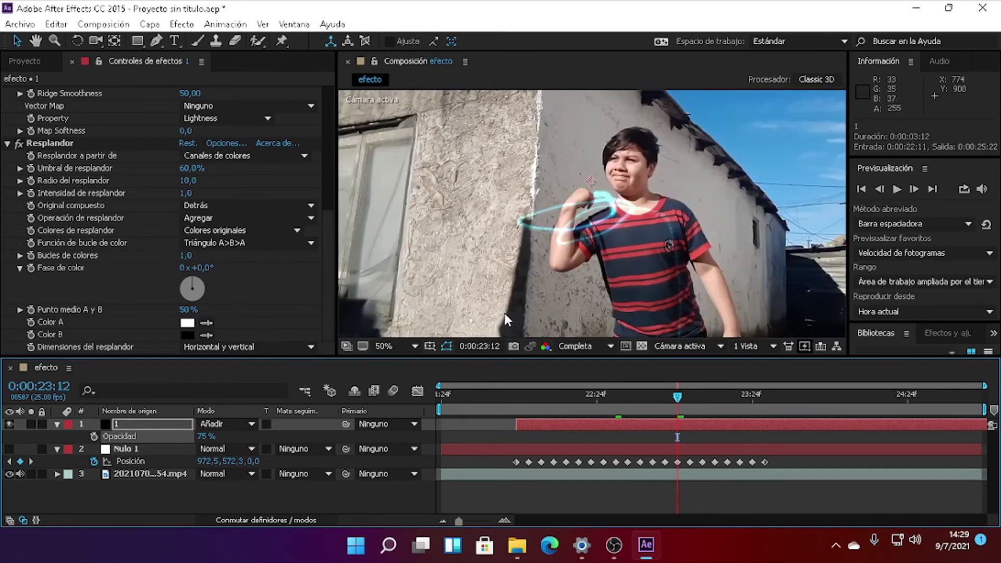
# Step: Duplicate layer 1 and remove the CC Vector Blur and Resplandor effects from the copy
pyautogui.click(129, 426)
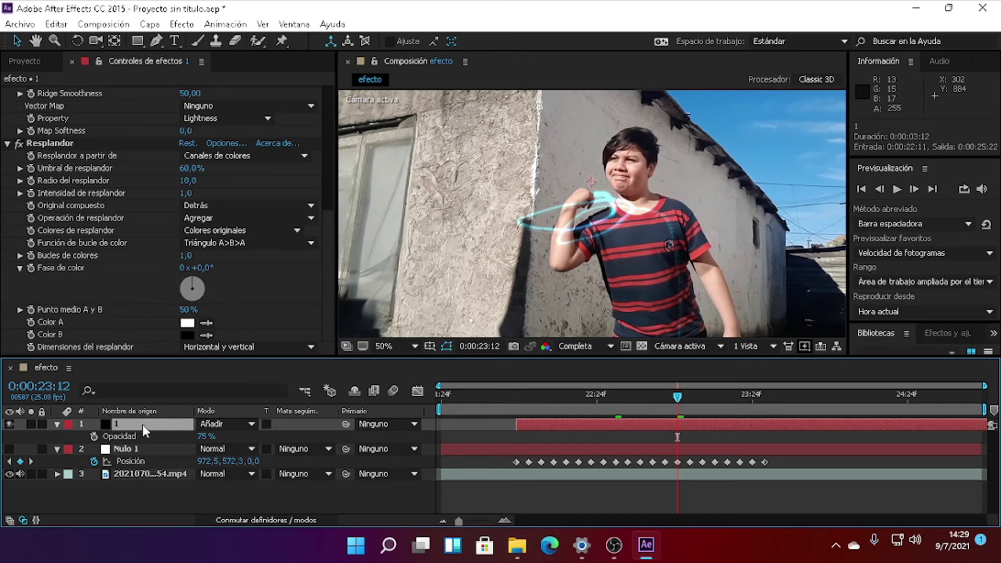
pyautogui.hotkey('ctrl', 'd')
pyautogui.scroll(-5, 64, 192)
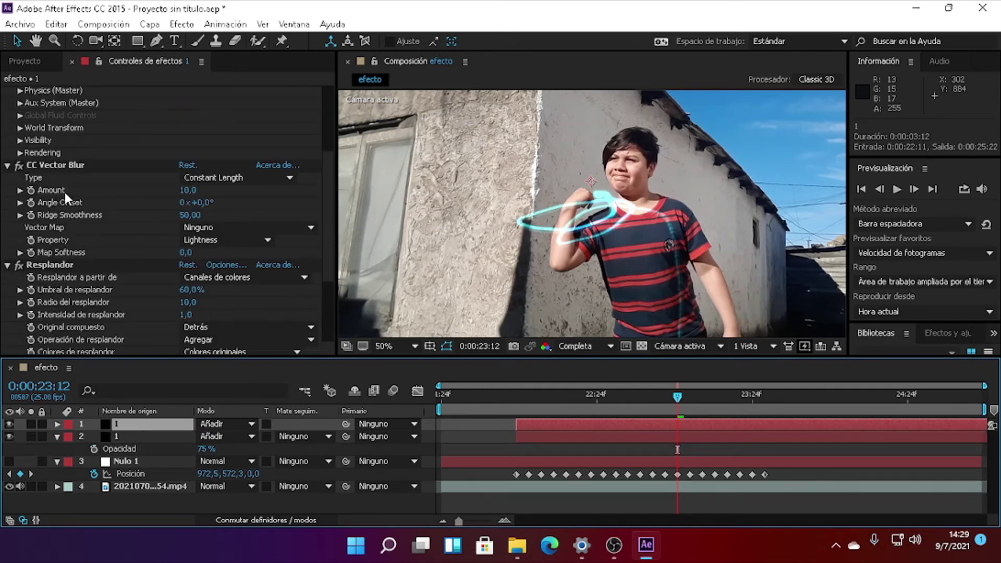
pyautogui.click(71, 168)
pyautogui.press('Delete')
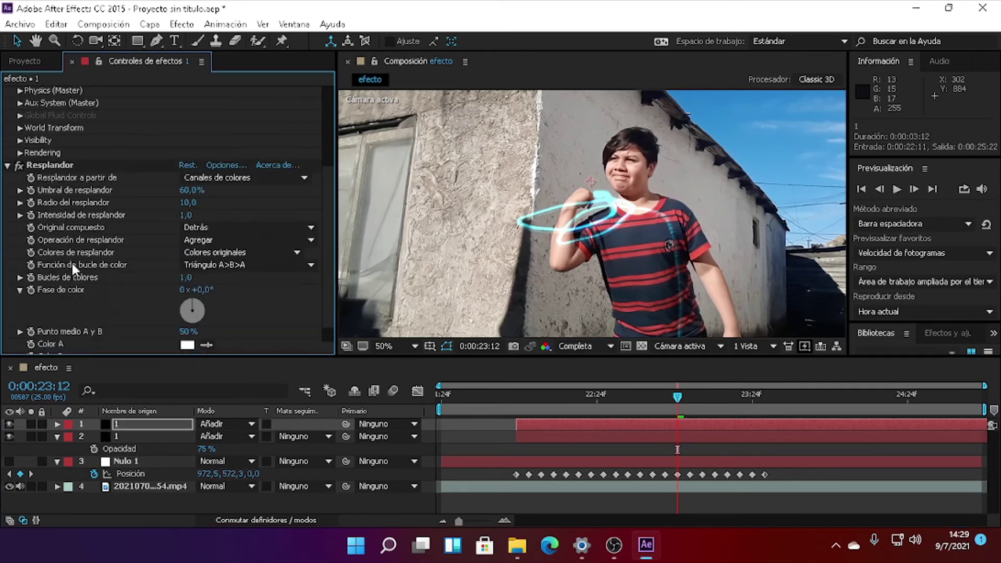
pyautogui.click(63, 166)
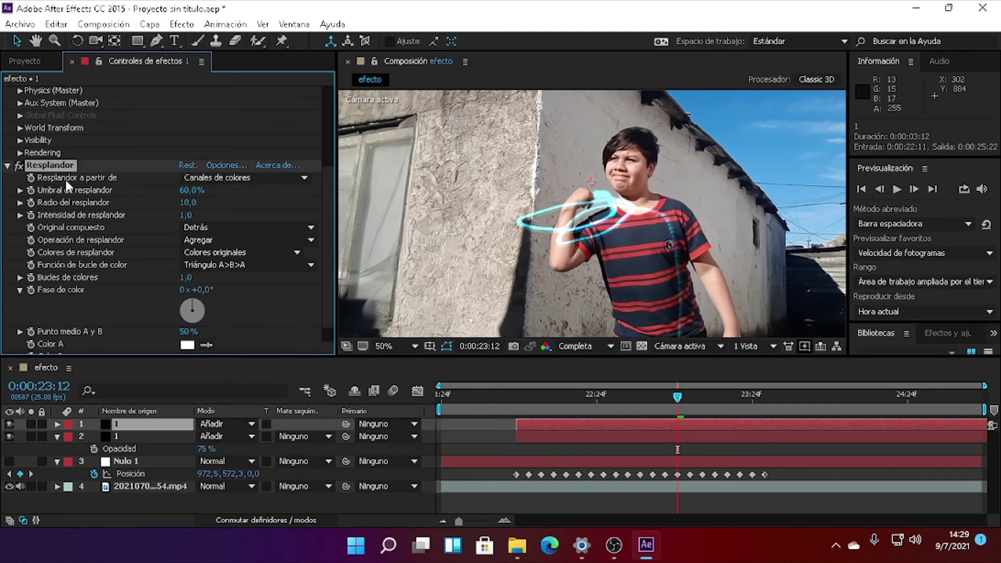
pyautogui.press('Delete')
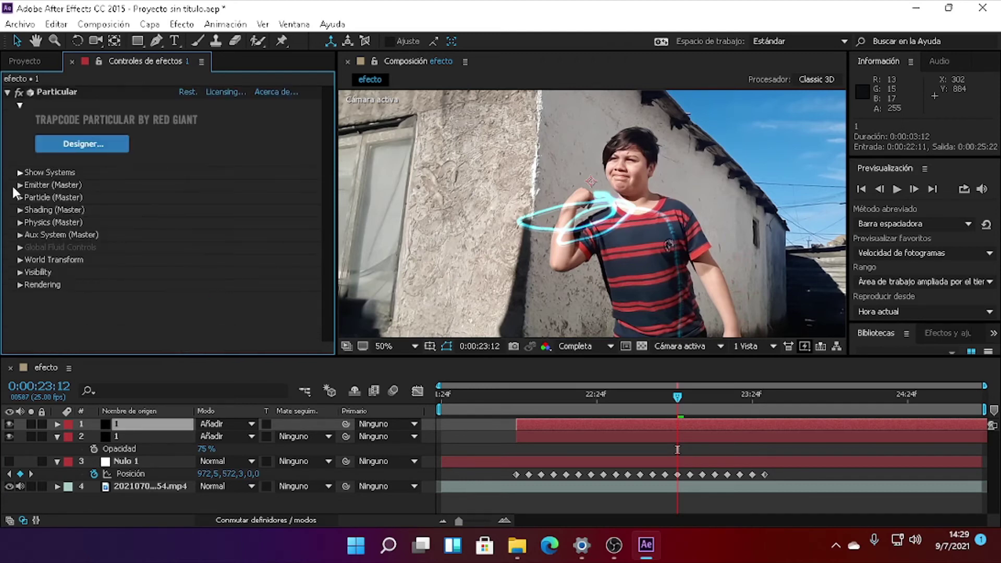
# Step: Set the duplicate layer's Particular emitter to 1000 Particles/sec and a Velocity of 50
pyautogui.click(16, 185)
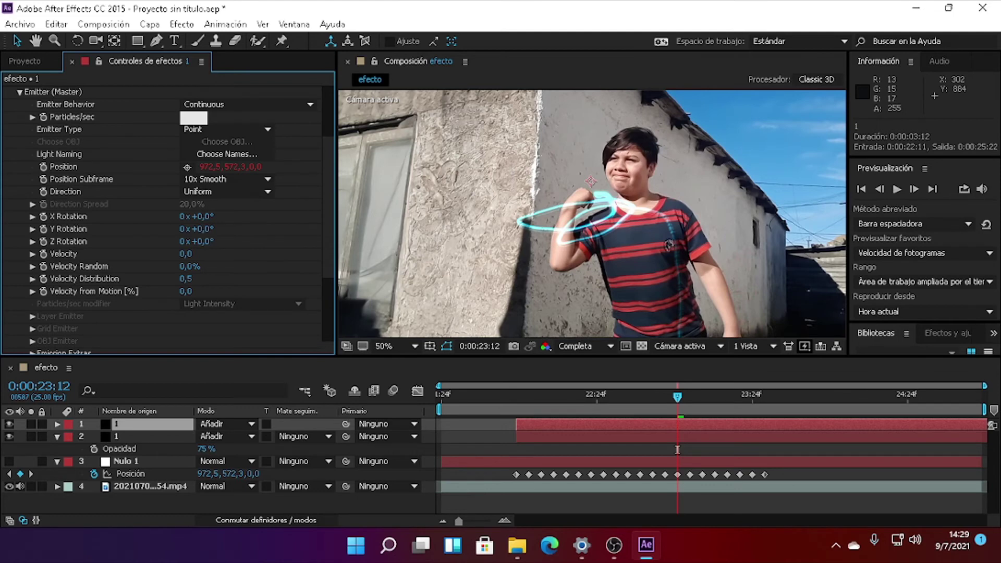
pyautogui.write('1000')
pyautogui.press('Return')
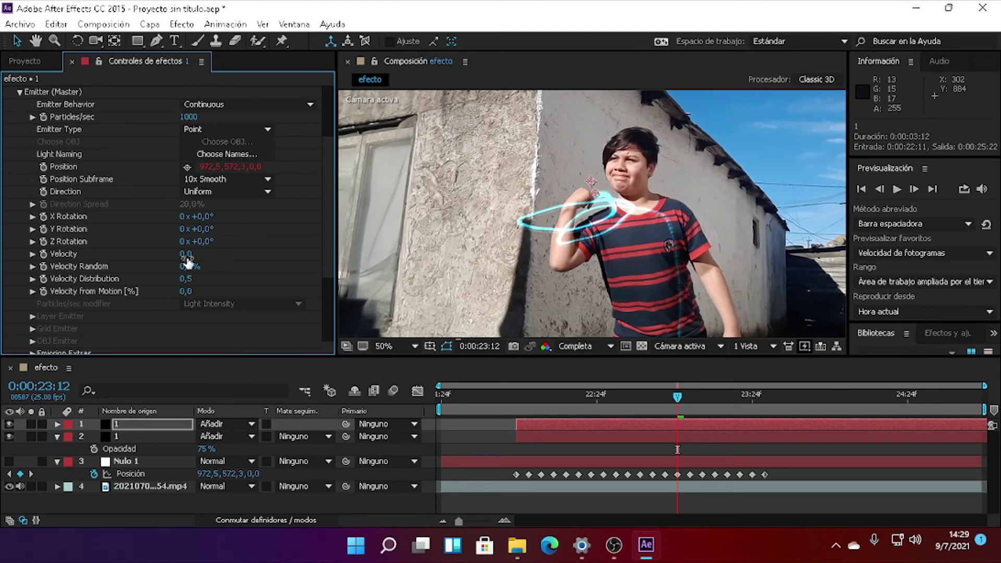
pyautogui.click(186, 253)
pyautogui.write('50')
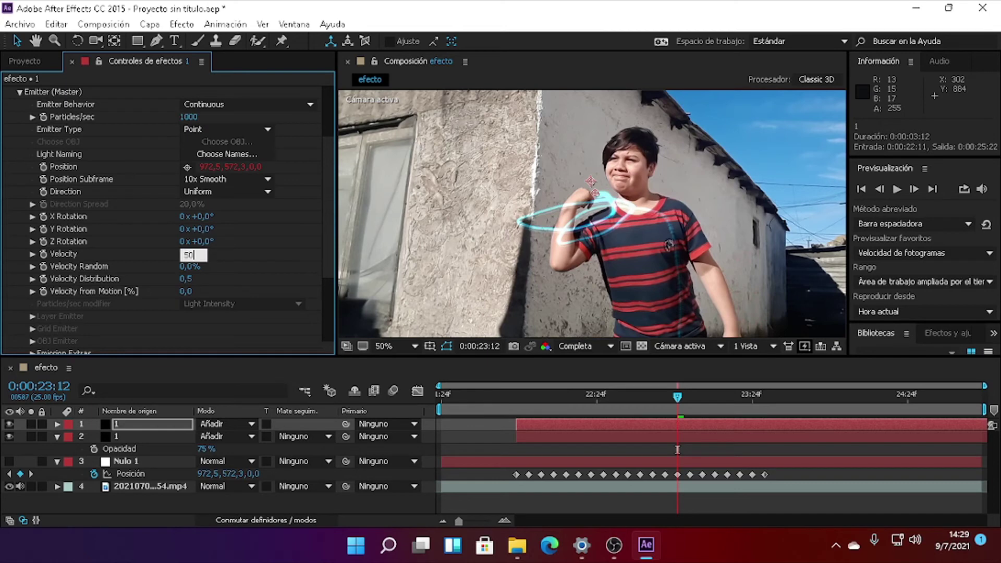
pyautogui.press('Return')
pyautogui.press('.')
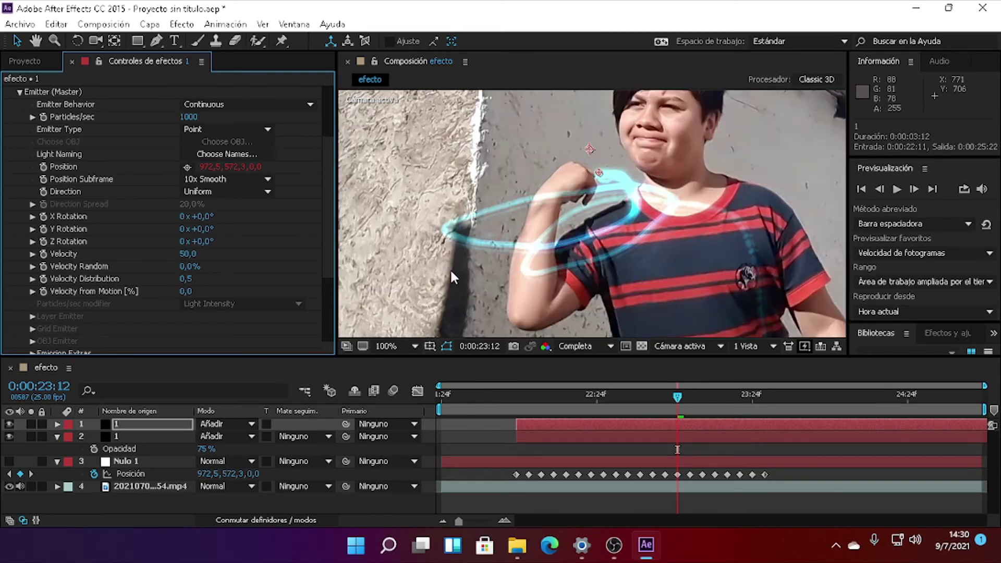
# Step: Set the emitter's Velocity Random to 22% and Velocity from Motion to 8, and collapse the Emitter (Master) settings
pyautogui.click(188, 266)
pyautogui.write('22')
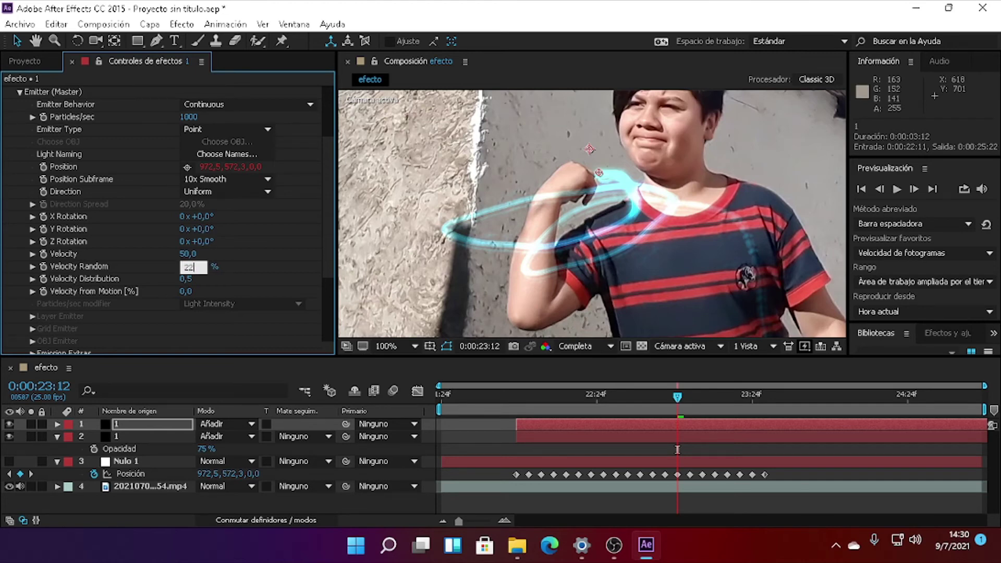
pyautogui.press('Return')
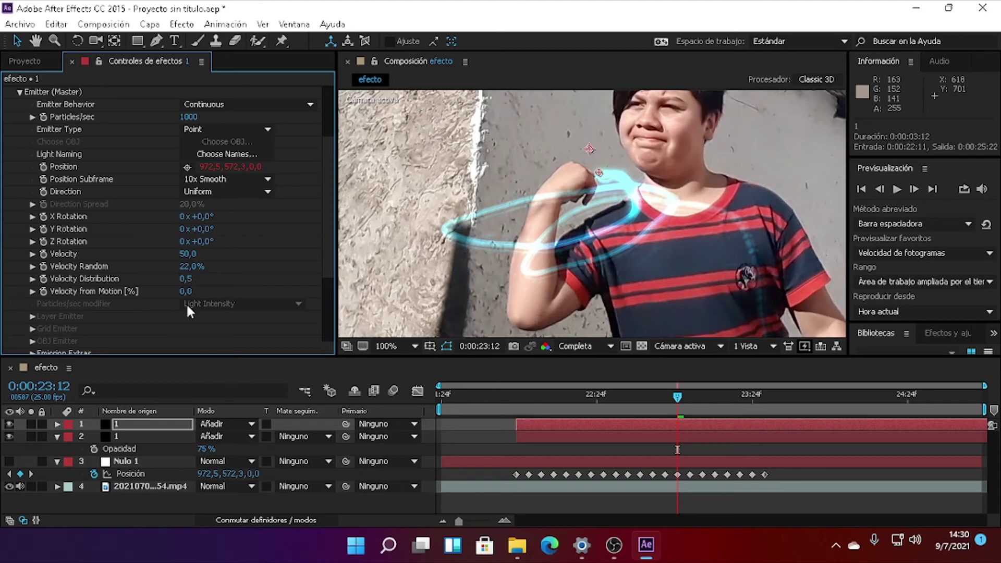
pyautogui.click(191, 291)
pyautogui.write('8')
pyautogui.click(20, 92)
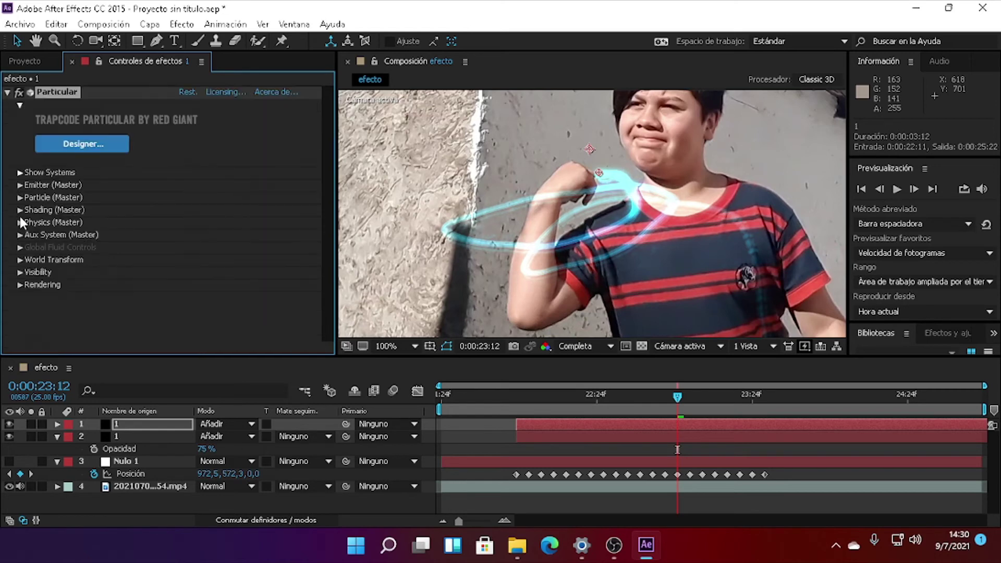
# Step: Set the duplicate layer's particle Life to 0,8 seconds and its Size to 1
pyautogui.click(20, 198)
pyautogui.scroll(-3, 21, 203)
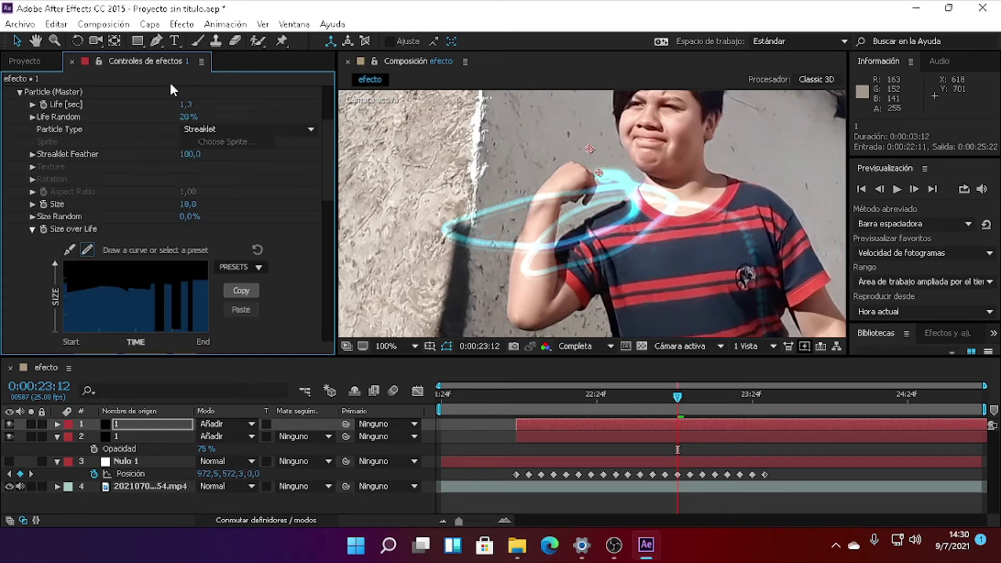
pyautogui.click(186, 104)
pyautogui.write('0,8')
pyautogui.press('Return')
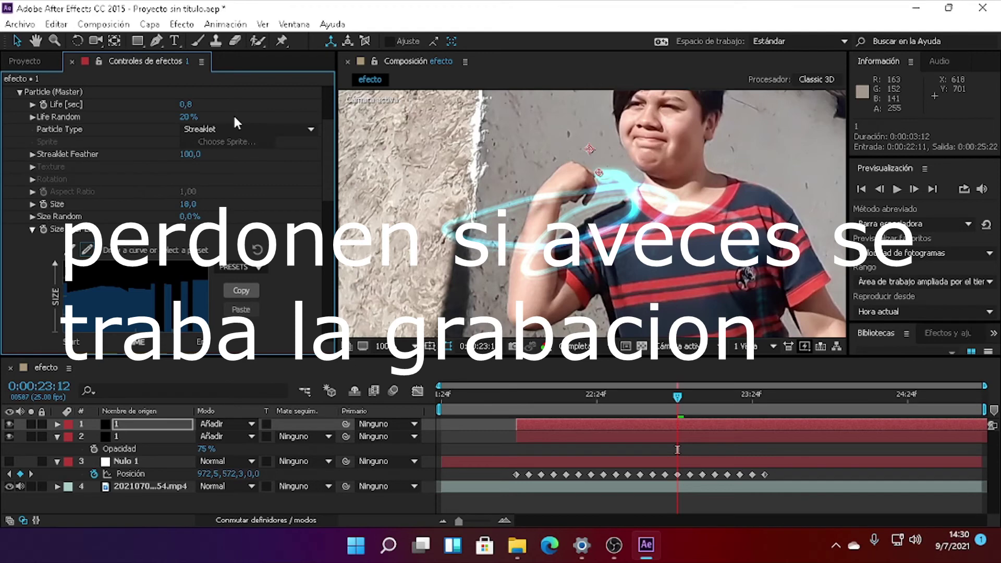
pyautogui.click(187, 204)
pyautogui.write('1')
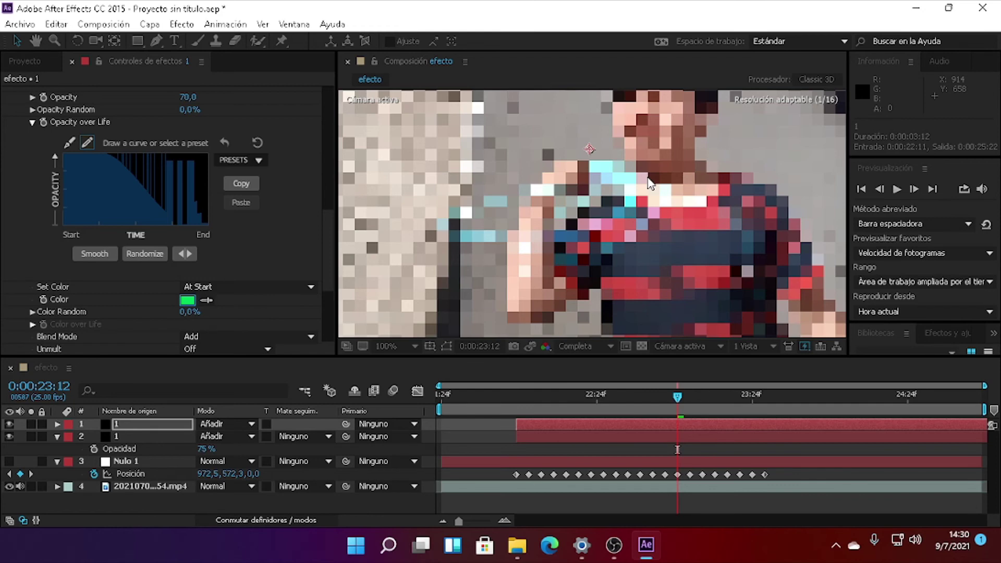
# Step: Bring up the Air and Turbulence Field settings under Physics (Master) for the duplicate layer's particles
pyautogui.scroll(10, 190, 289)
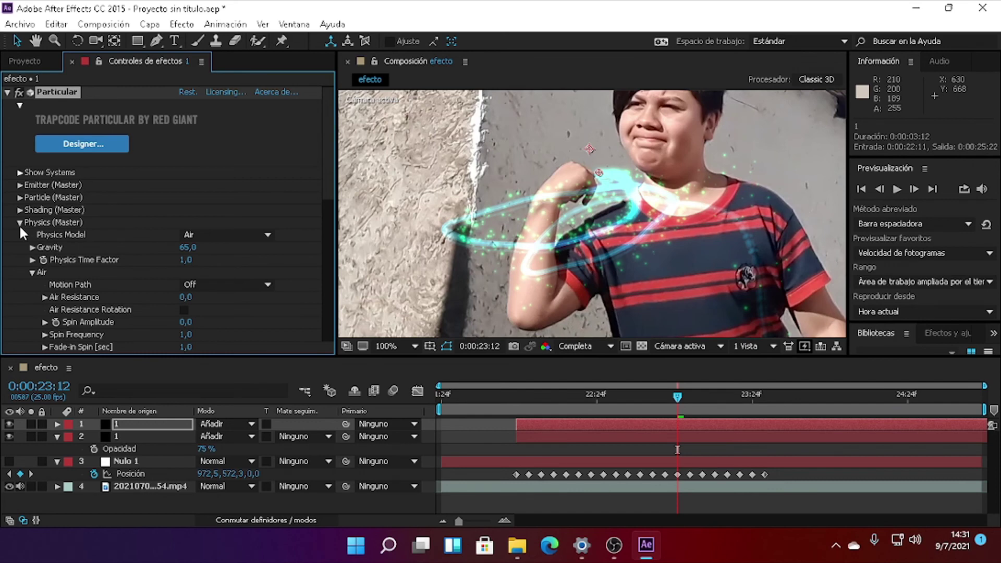
pyautogui.scroll(-5, 261, 208)
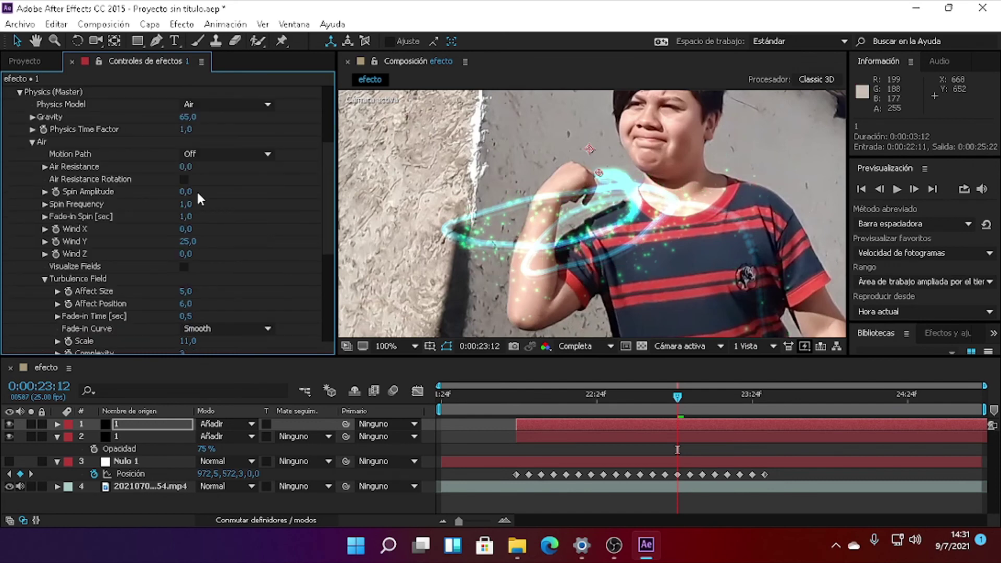